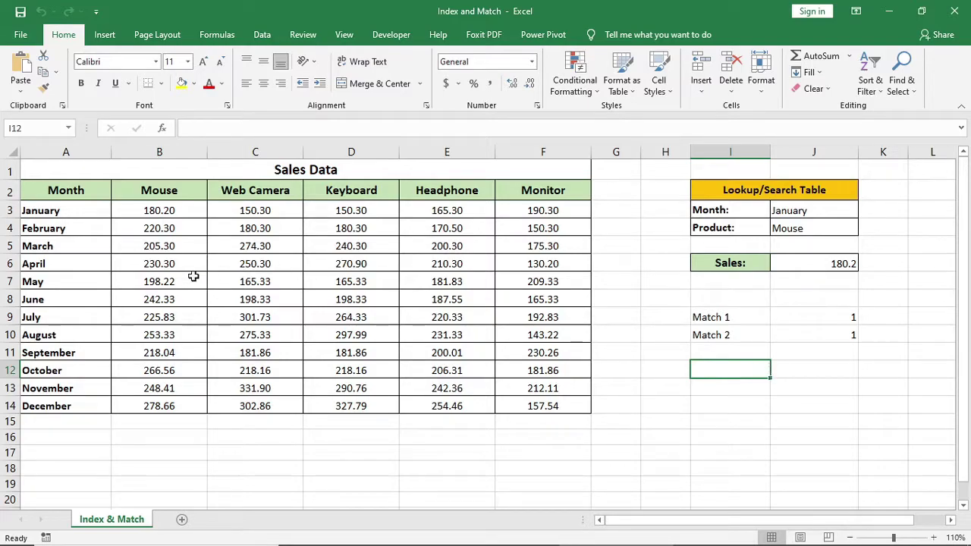
- Examine the Sales Data table in A2:F14 and the lookup table's Month, Product and Sales cells, including the Sales formula
click(79, 193)
mouse_move(79, 193)
mouse_down()
mouse_move(449, 338)
mouse_move(536, 406)
mouse_up()
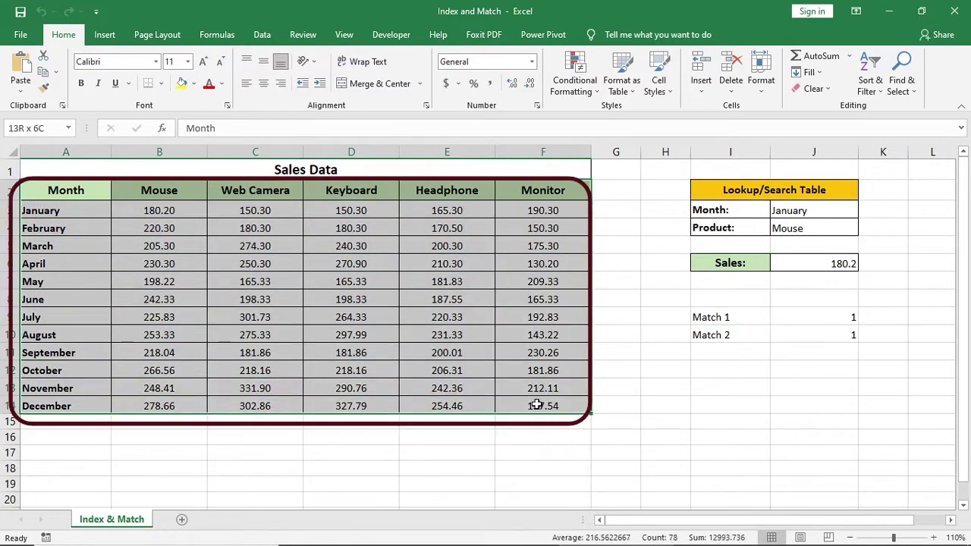
click(536, 481)
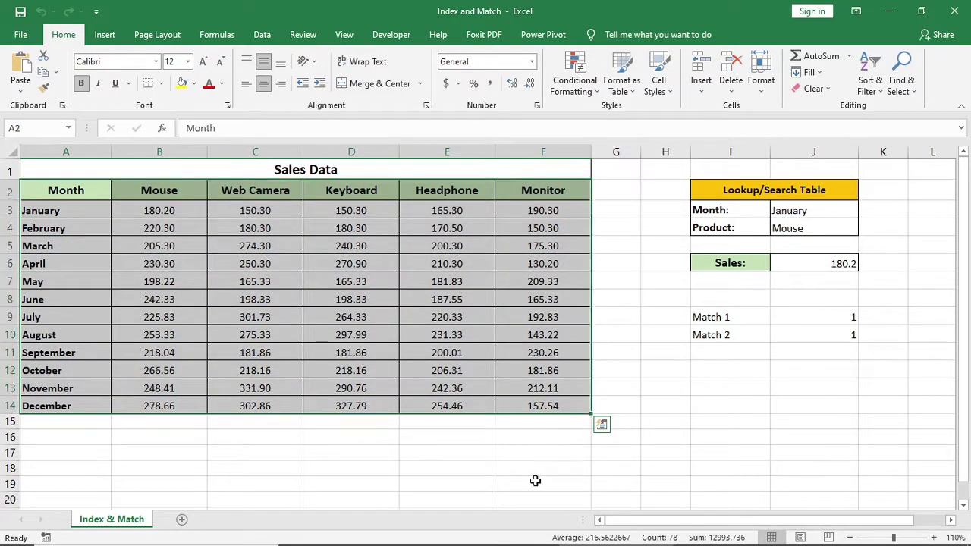
drag(81, 191, 90, 403)
drag(173, 190, 551, 398)
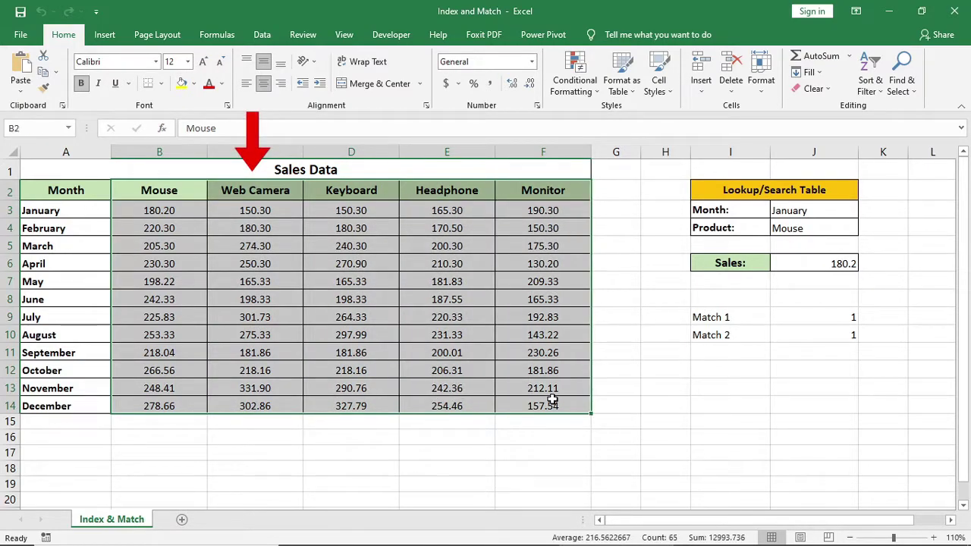
click(546, 448)
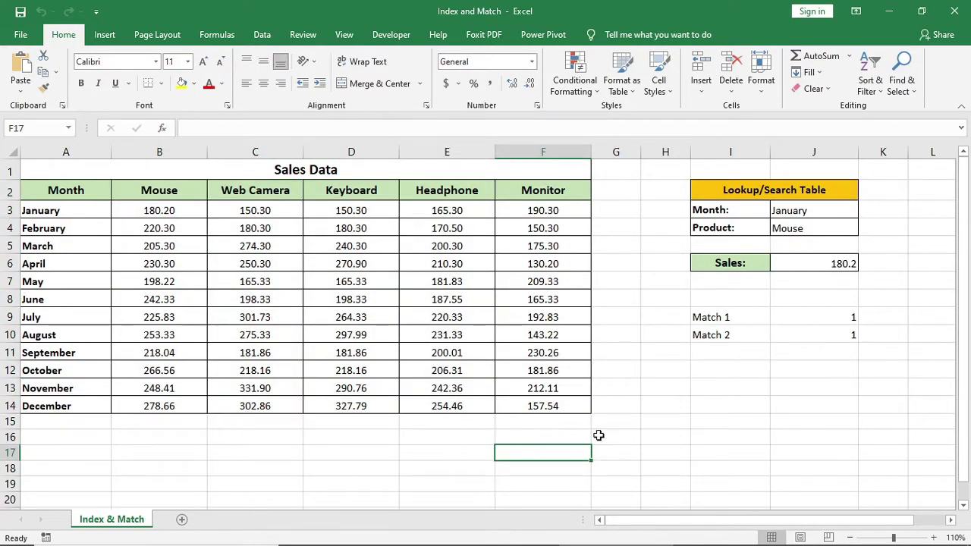
click(801, 210)
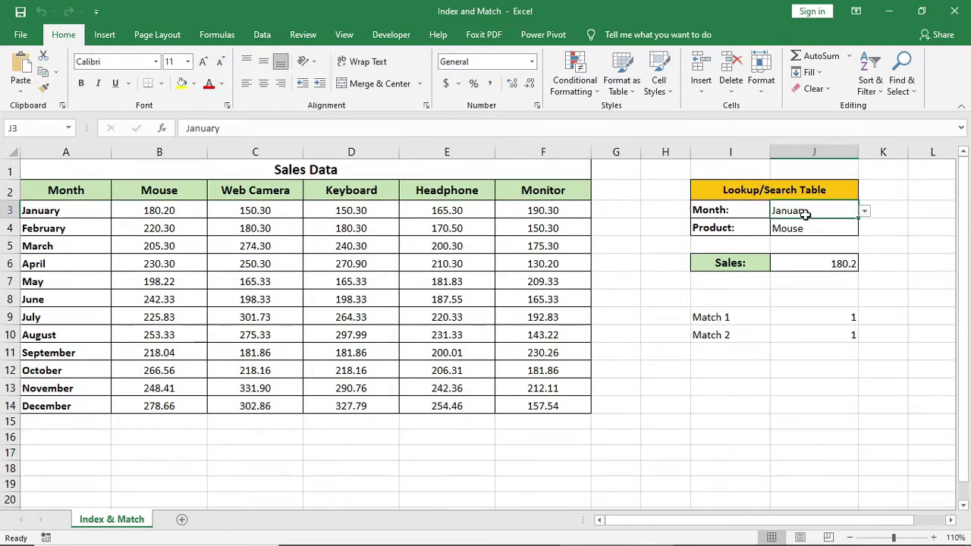
click(807, 225)
click(801, 263)
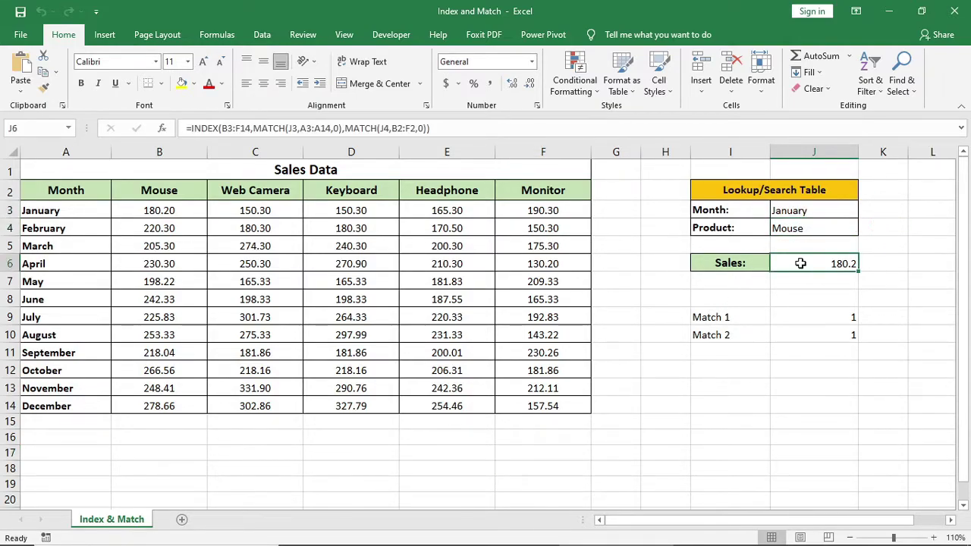
- Set the lookup Month in J3 to March and the Product in J4 to Keyboard
click(843, 212)
click(864, 212)
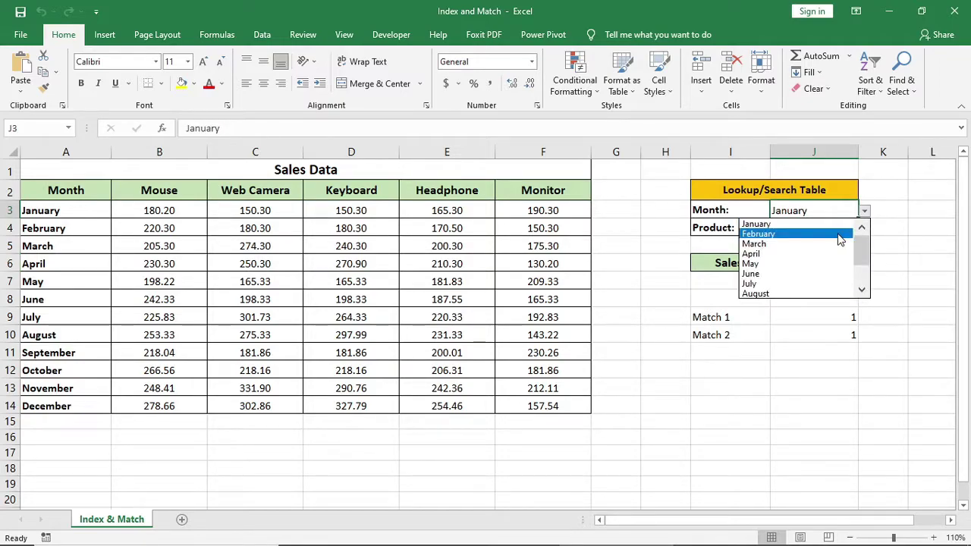
click(839, 244)
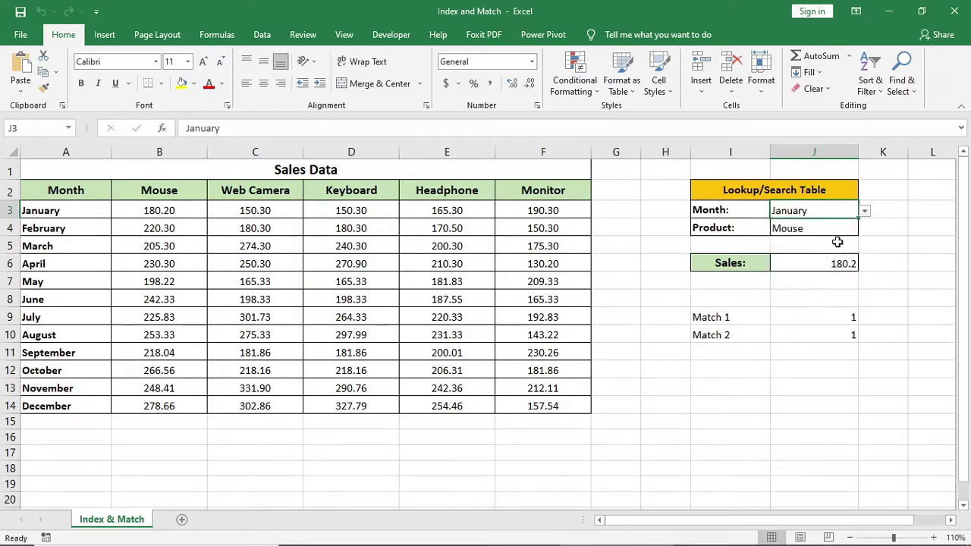
click(853, 230)
click(864, 229)
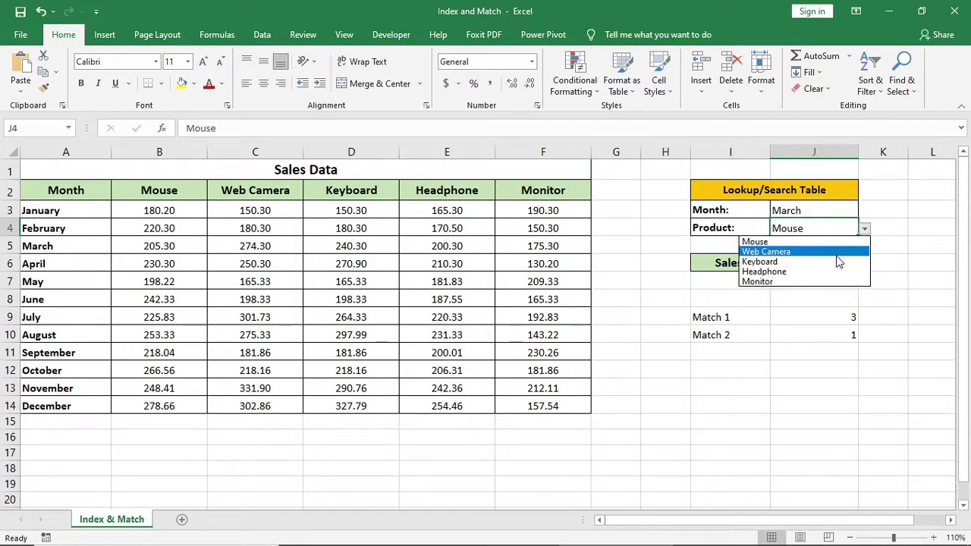
click(839, 261)
- Compare the Sales result in J6 with the cell where the March row meets the Keyboard column
click(807, 264)
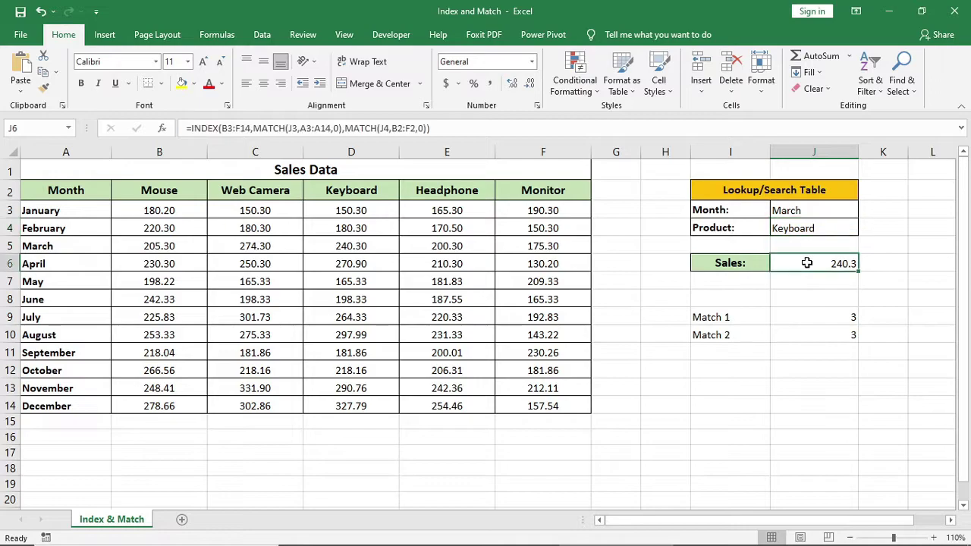
drag(333, 192, 332, 245)
drag(65, 244, 321, 249)
click(345, 246)
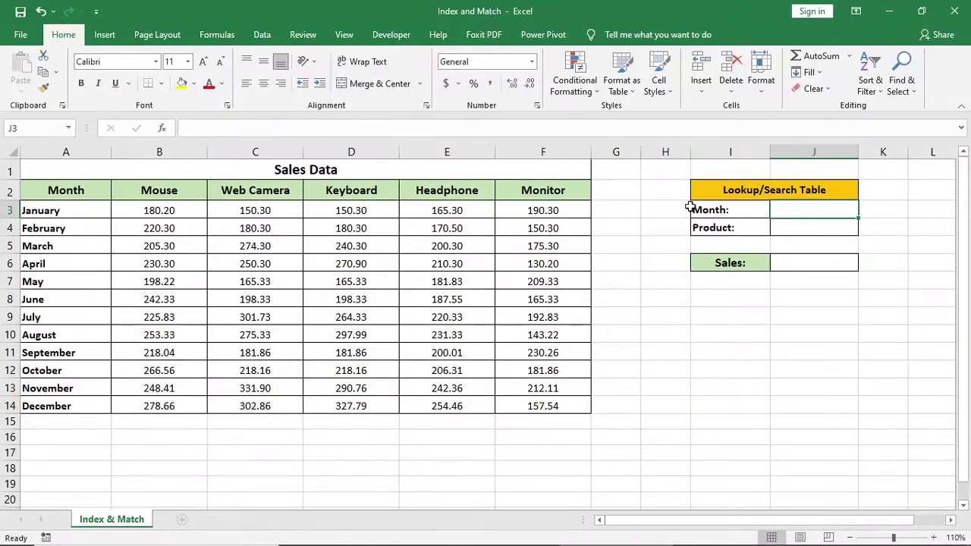
- Add list data validation to the empty Month cell J3, using the months in $A$3:$A$14 as source
click(262, 34)
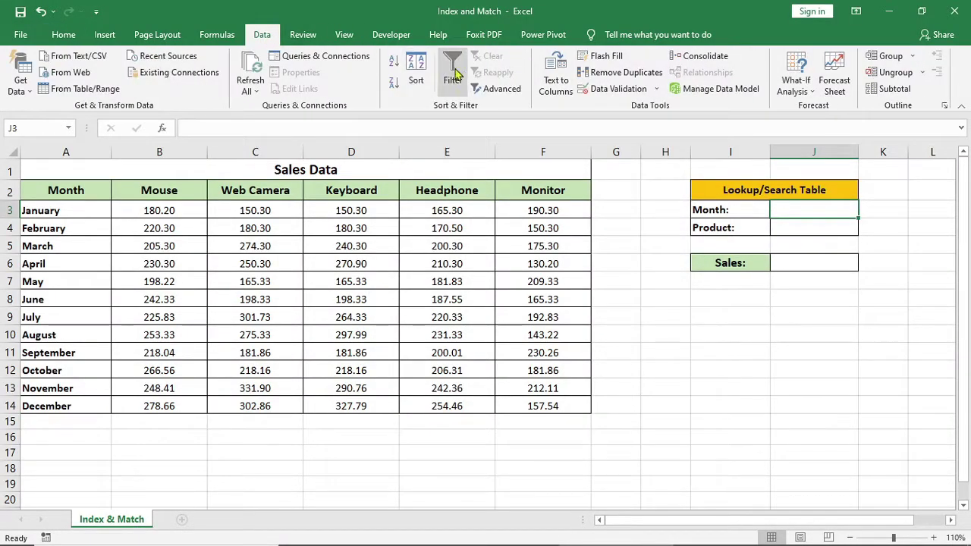
click(607, 89)
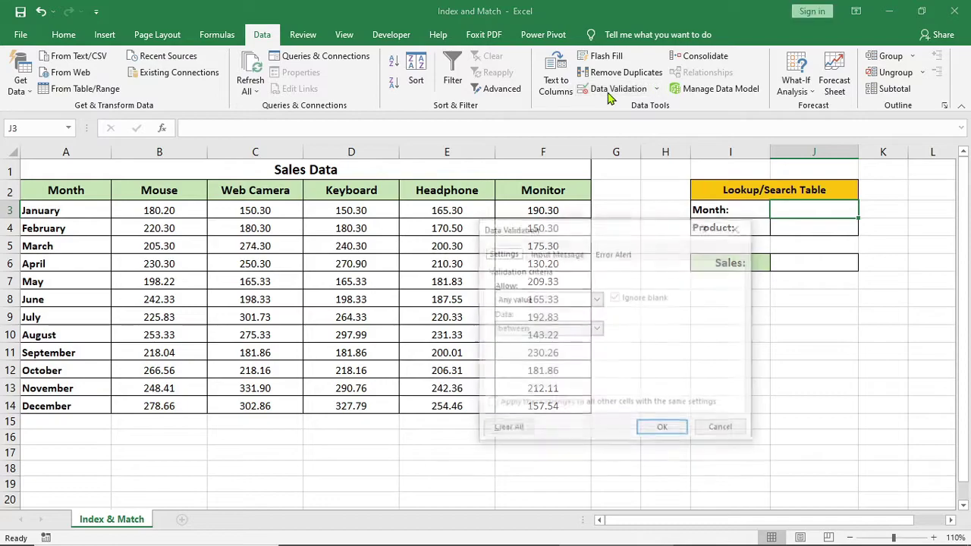
click(558, 302)
click(533, 343)
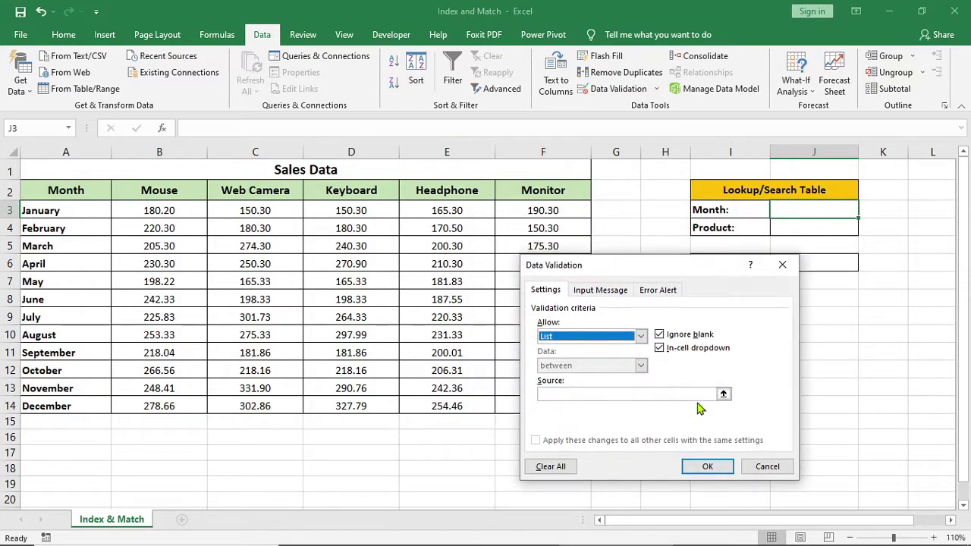
click(723, 394)
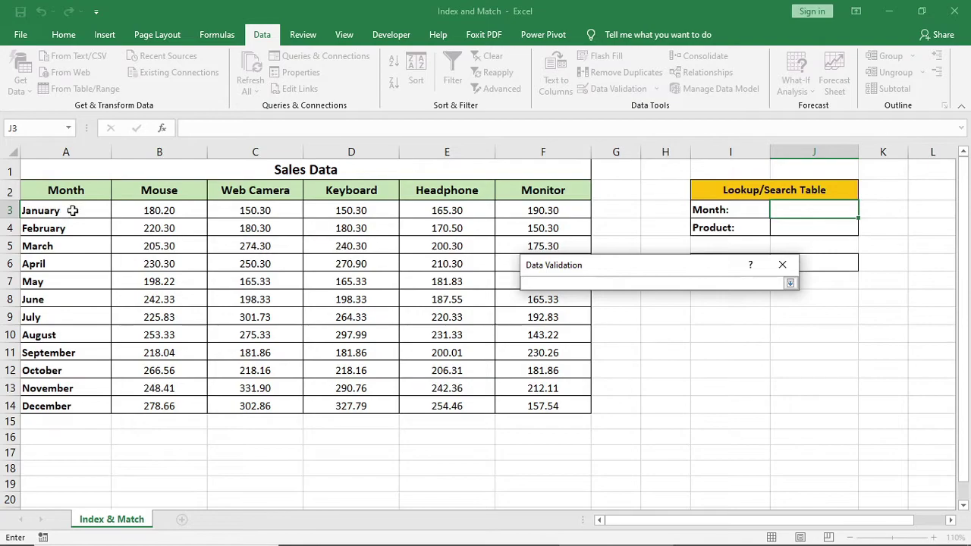
drag(72, 210, 114, 397)
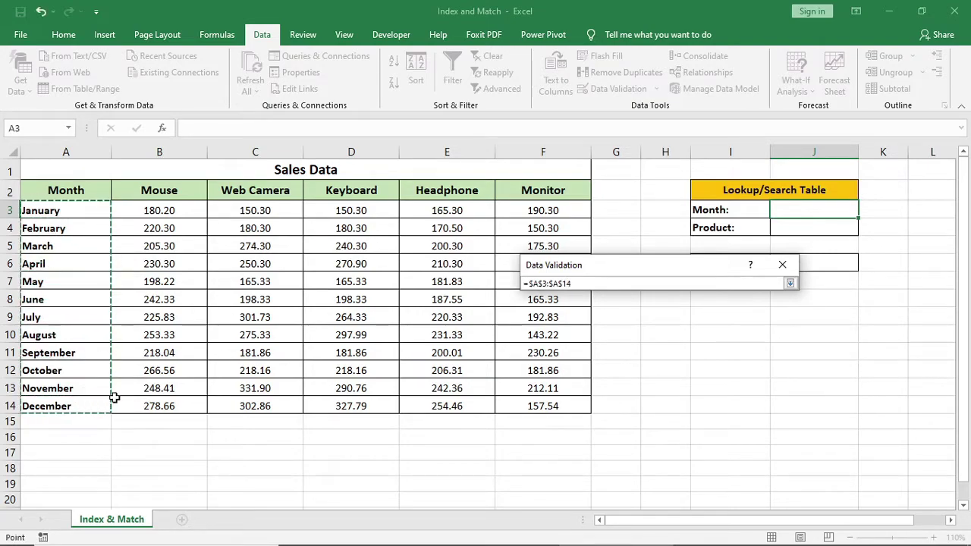
click(790, 283)
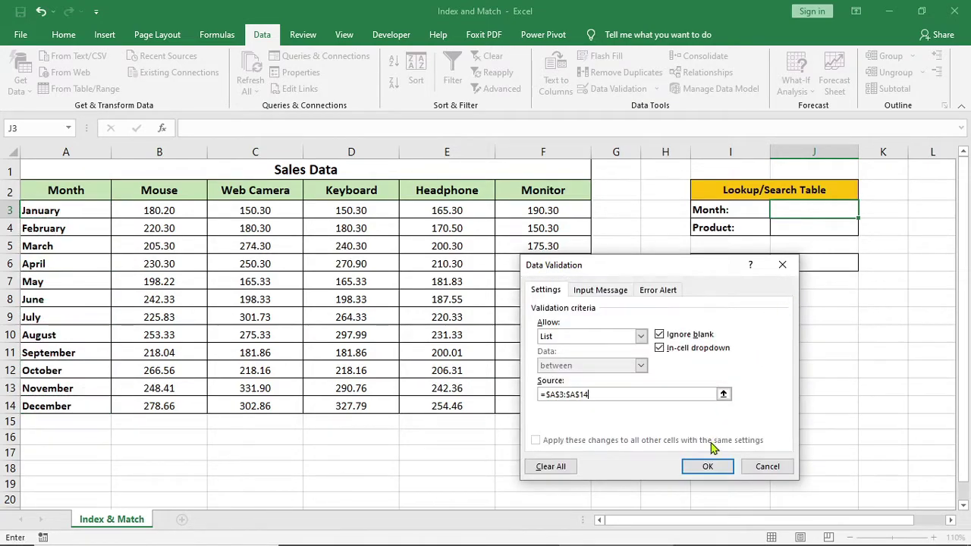
click(707, 467)
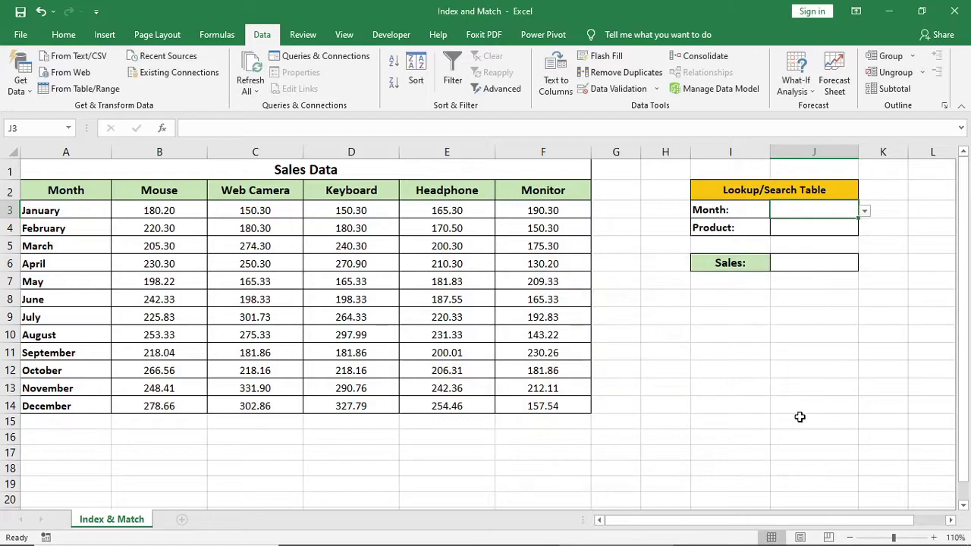
- Test the Month dropdown in J3 by choosing April and finally July
click(865, 212)
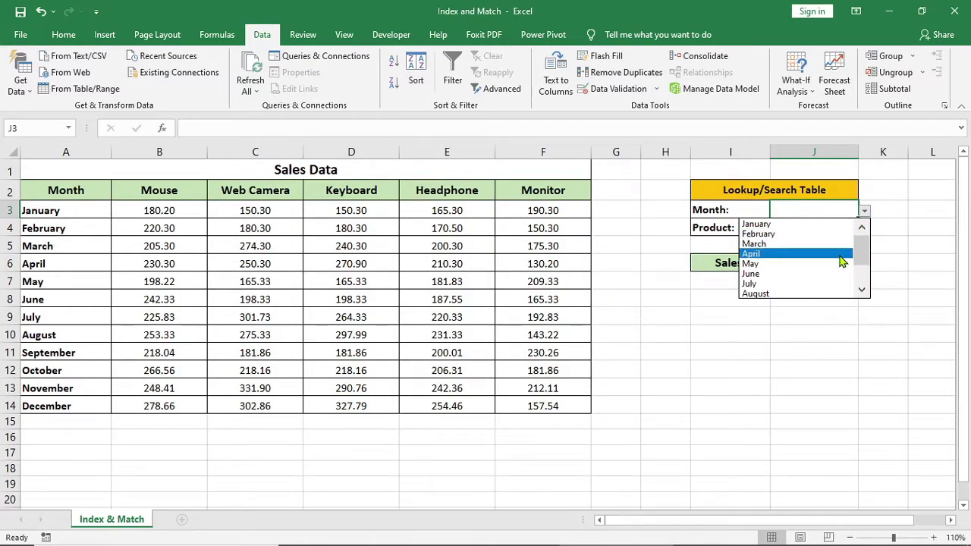
click(842, 255)
click(865, 212)
click(822, 255)
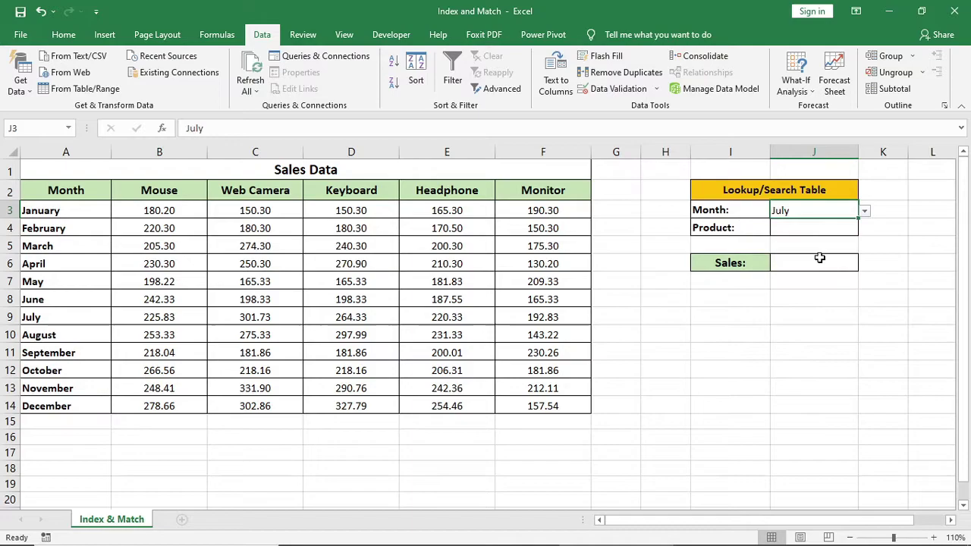
- Add list data validation to the Product cell J4, using the product headers in $B$2:$F$2 as source
key(Return)
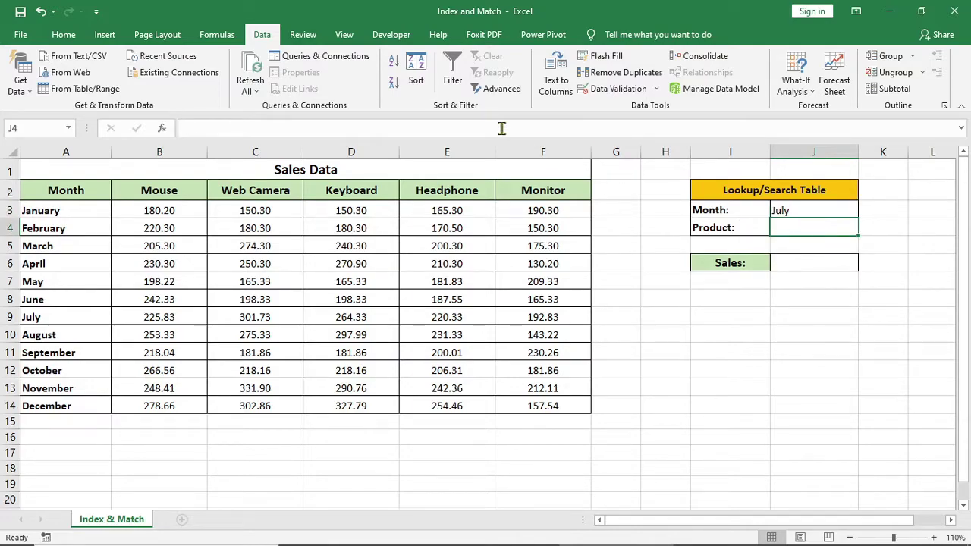
click(611, 89)
click(599, 337)
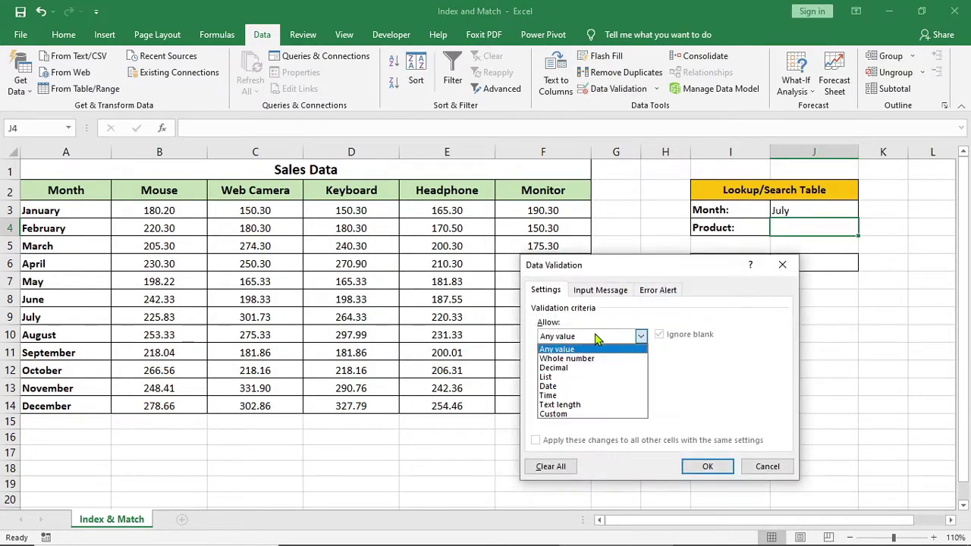
click(568, 378)
click(726, 397)
drag(155, 190, 535, 190)
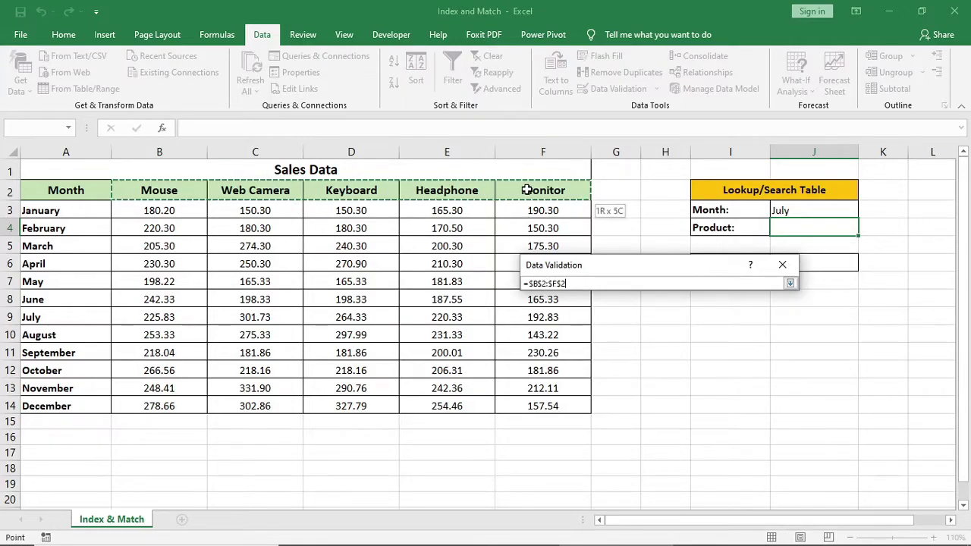
click(790, 284)
click(704, 468)
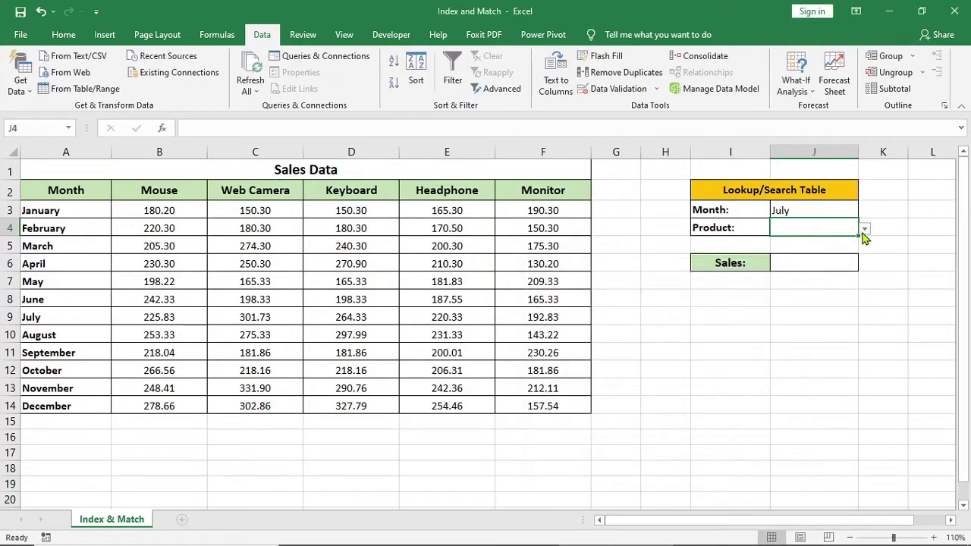
- Test the Product dropdown in J4 by choosing Headphone and finally Web Camera
click(864, 229)
click(825, 273)
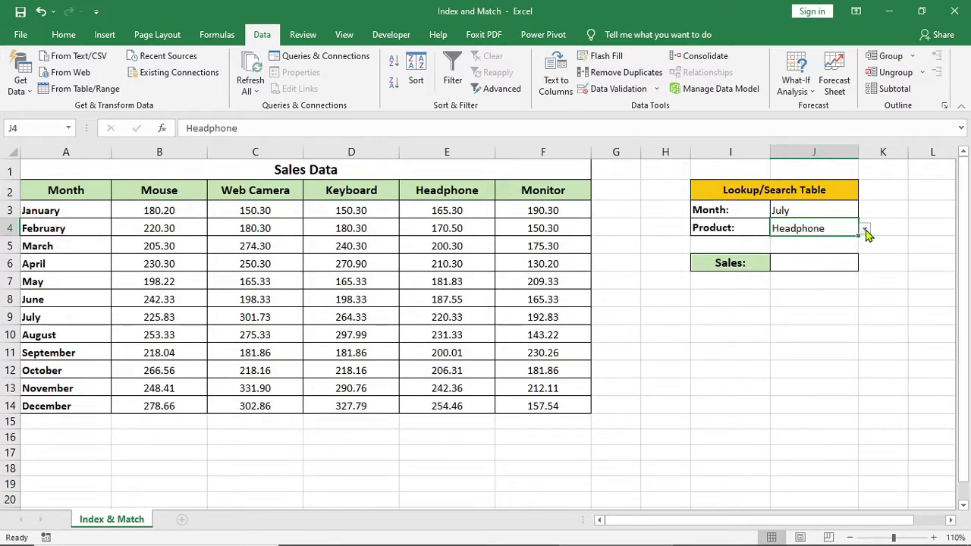
click(864, 229)
click(814, 254)
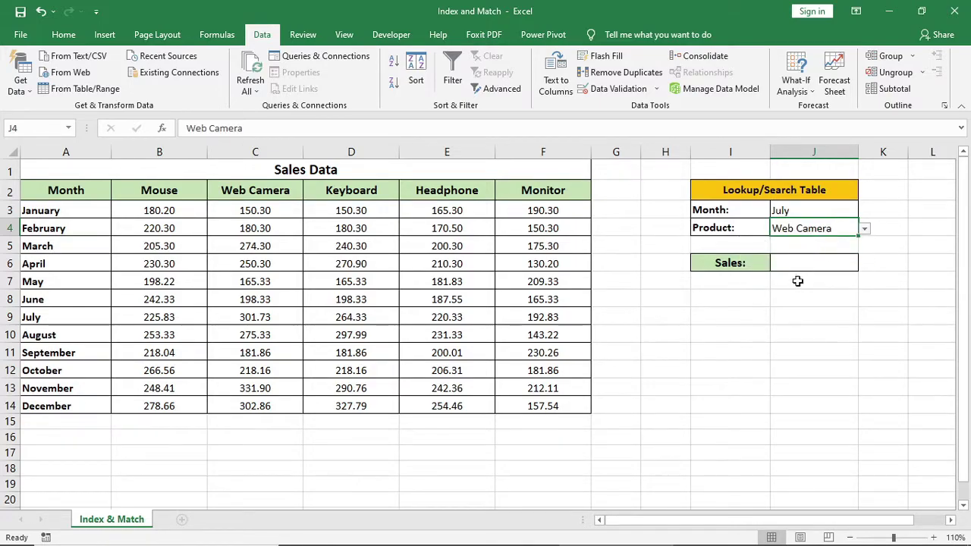
click(771, 335)
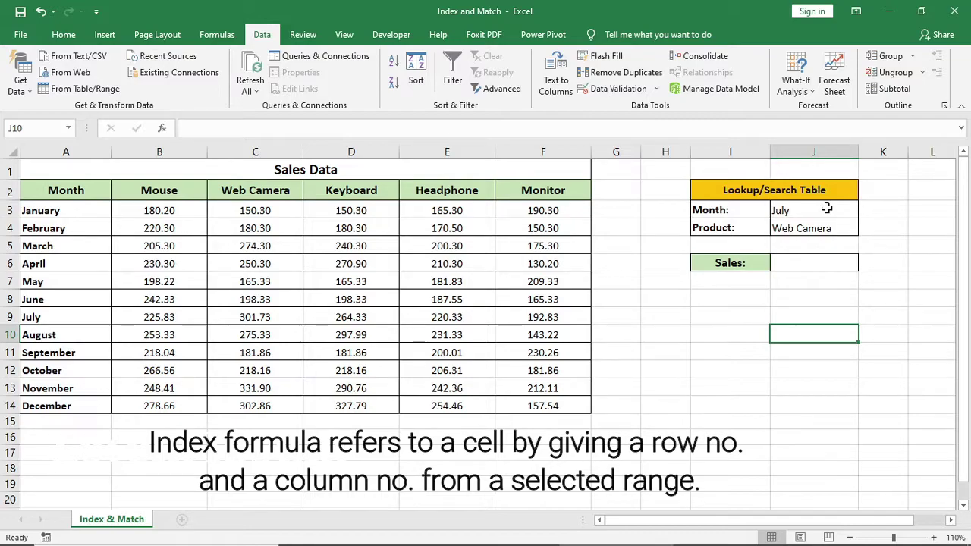
- Enter =INDEX(B3:F14,2,3) in the Sales cell J6 to return the February sales of the Keyboard
click(790, 262)
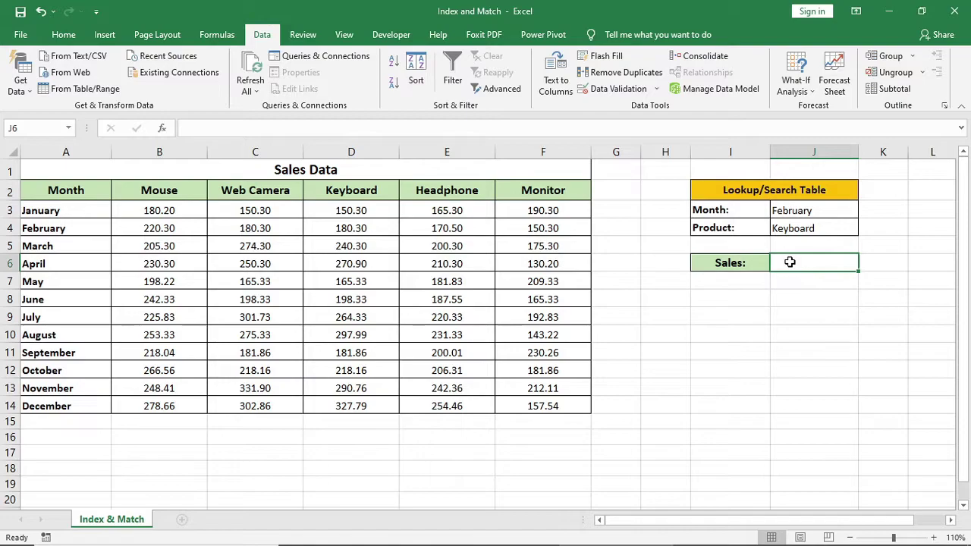
text(=inde)
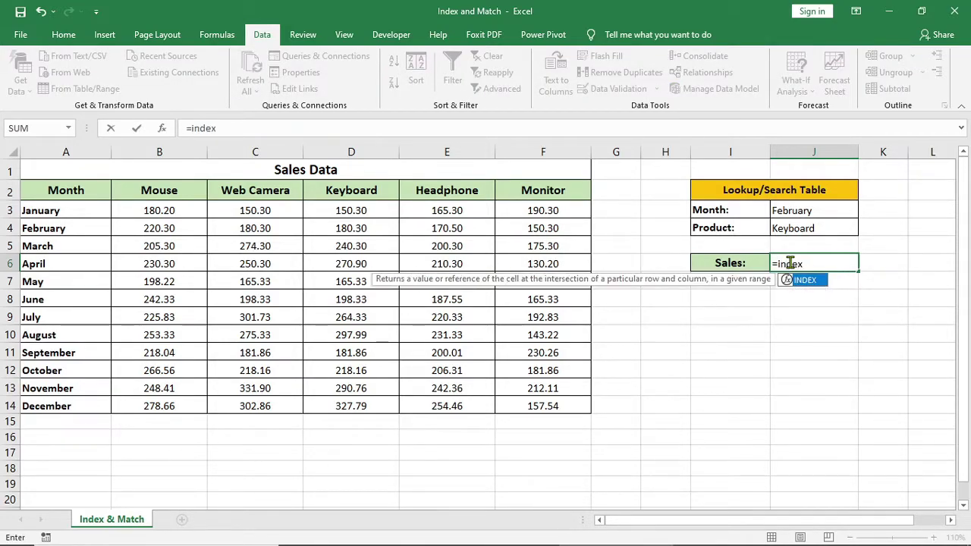
text(x)
key(Tab)
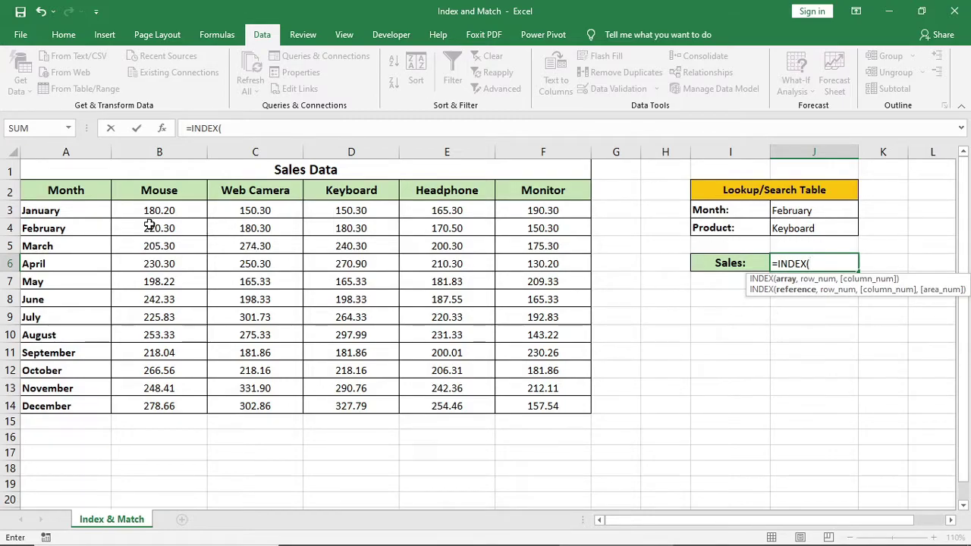
drag(150, 211, 523, 402)
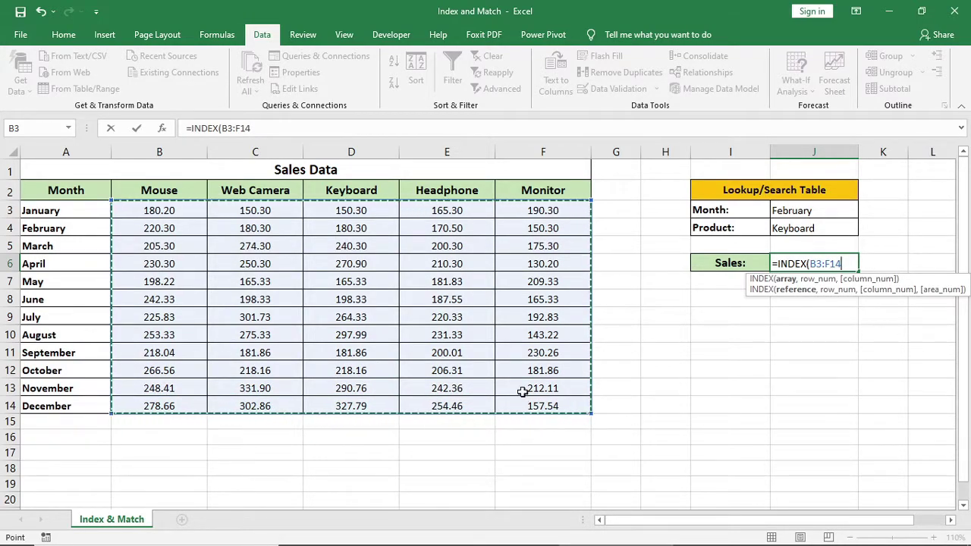
text(,)
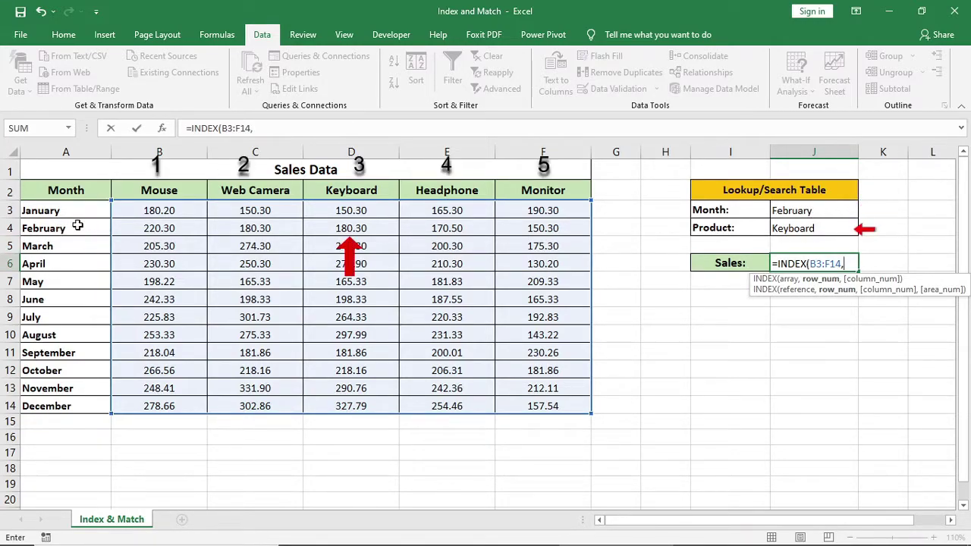
text(2,)
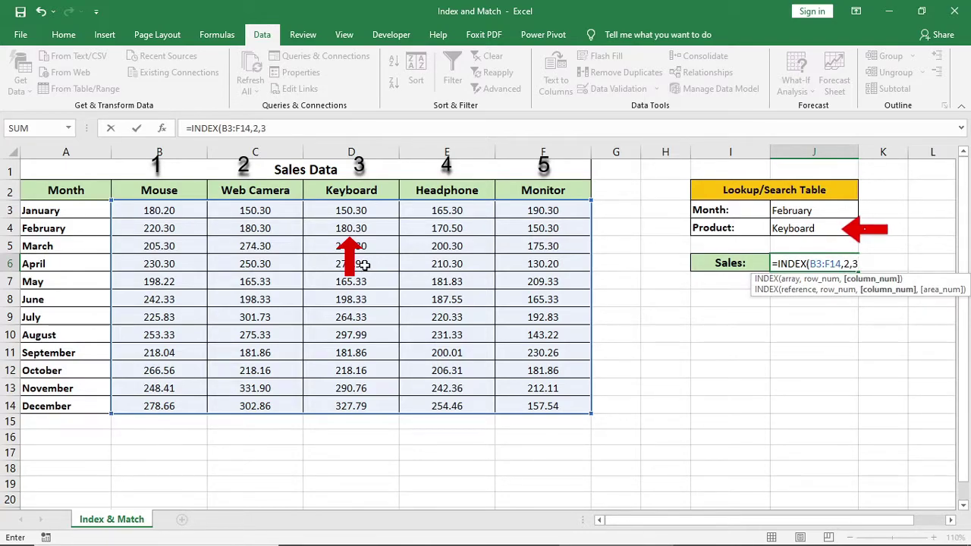
text(3))
key(Return)
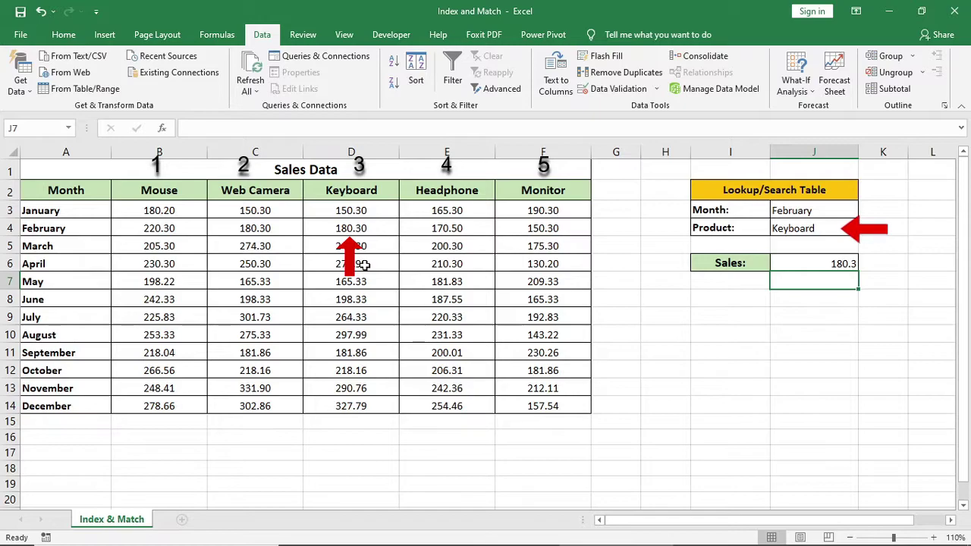
key(Up)
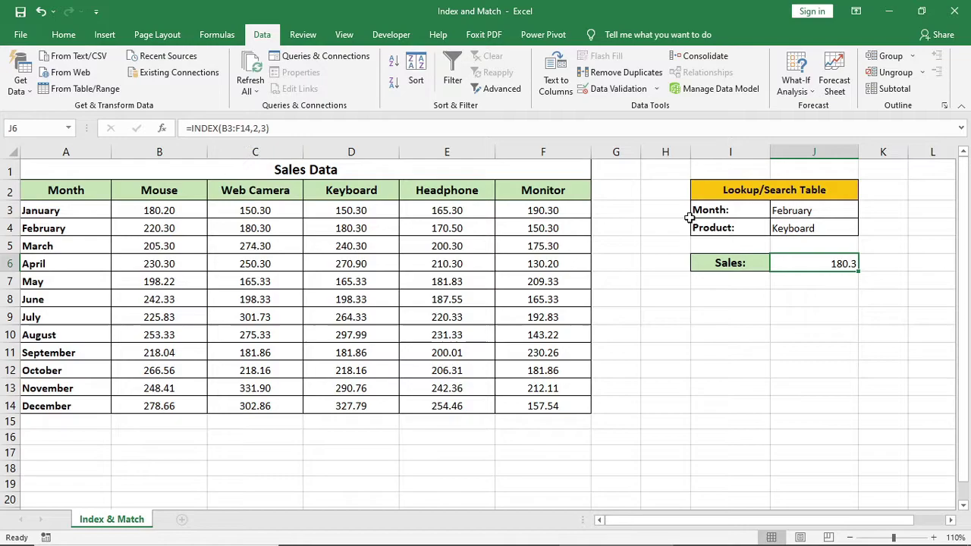
- Change the INDEX formula in J6 to row 10 and column 1 for the October Mouse sales, and compare with cell B12
double_click(815, 261)
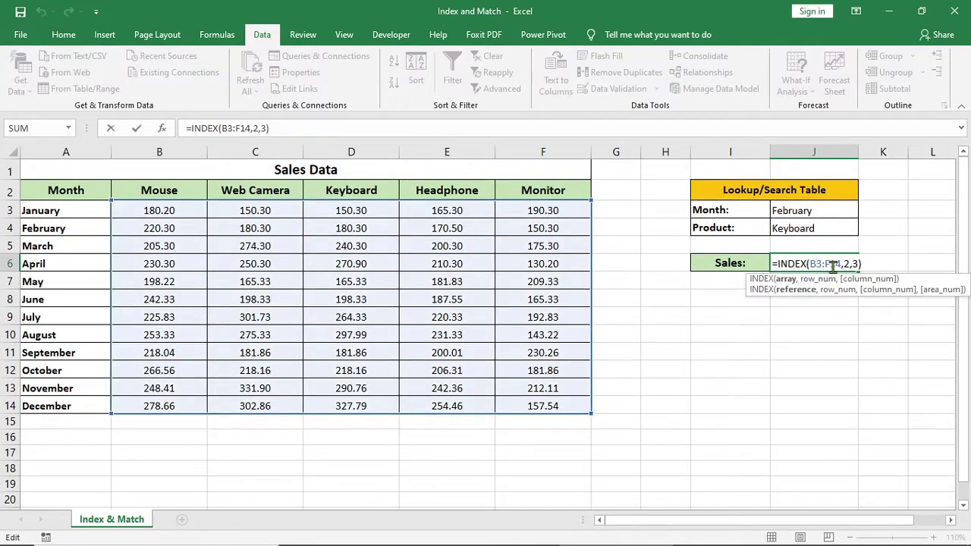
double_click(844, 264)
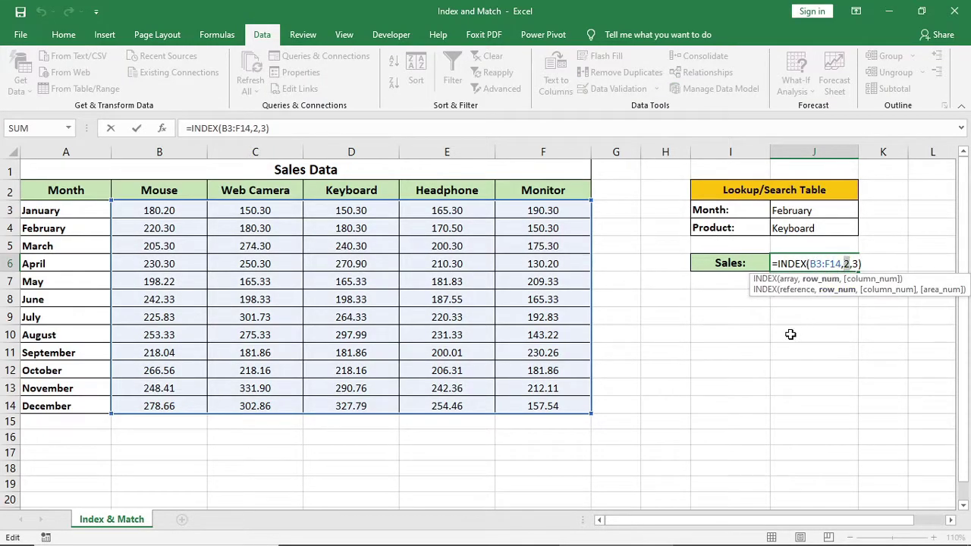
text(10)
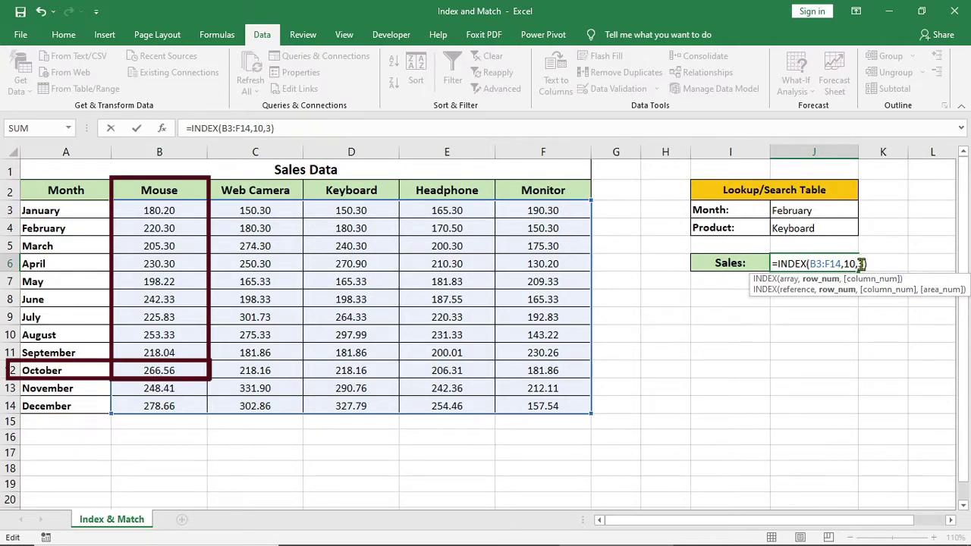
click(862, 264)
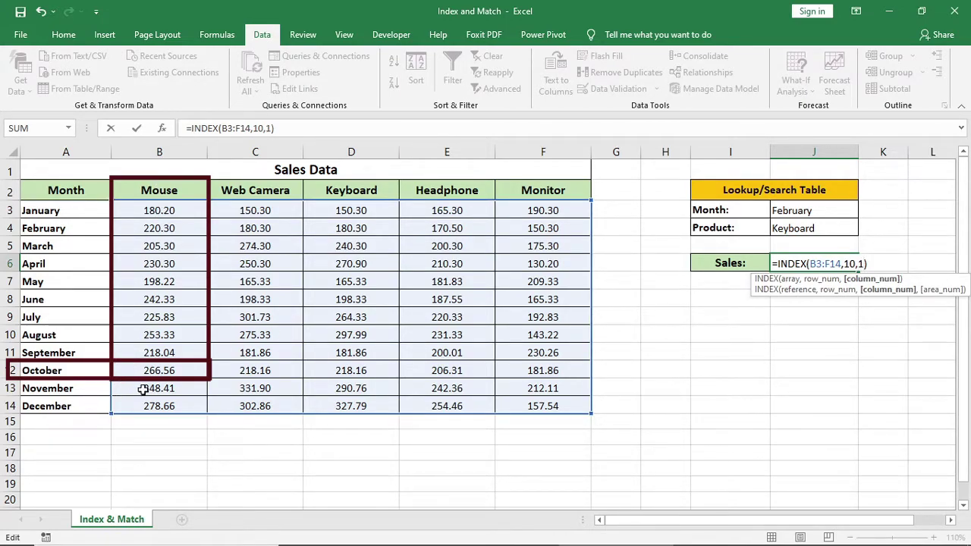
key(Return)
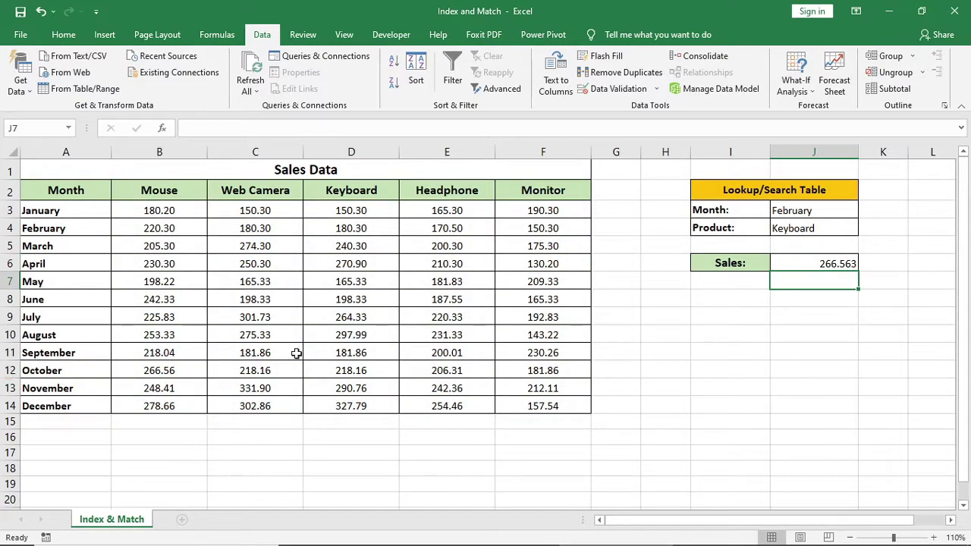
click(189, 369)
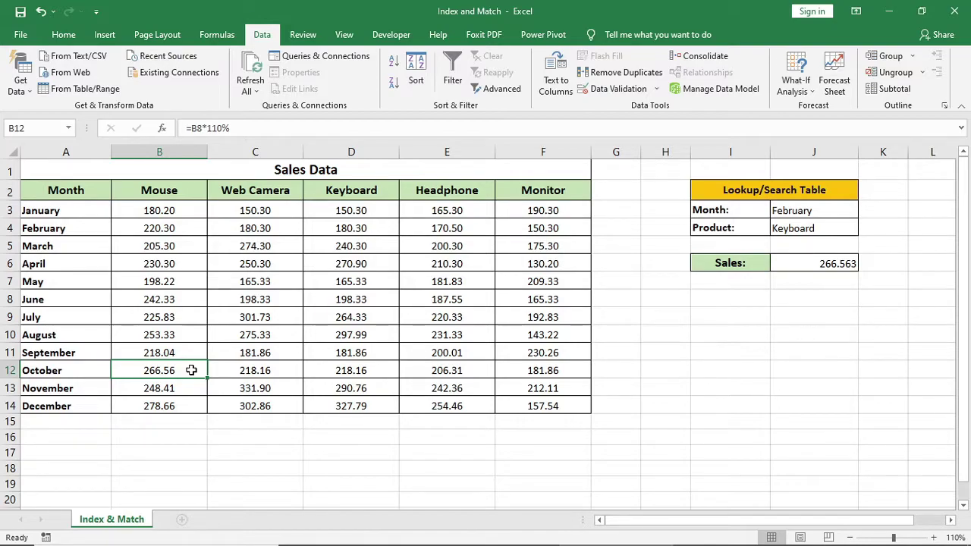
- Try column number 8, outside the array B3:F14, in the INDEX formula in J6
double_click(778, 265)
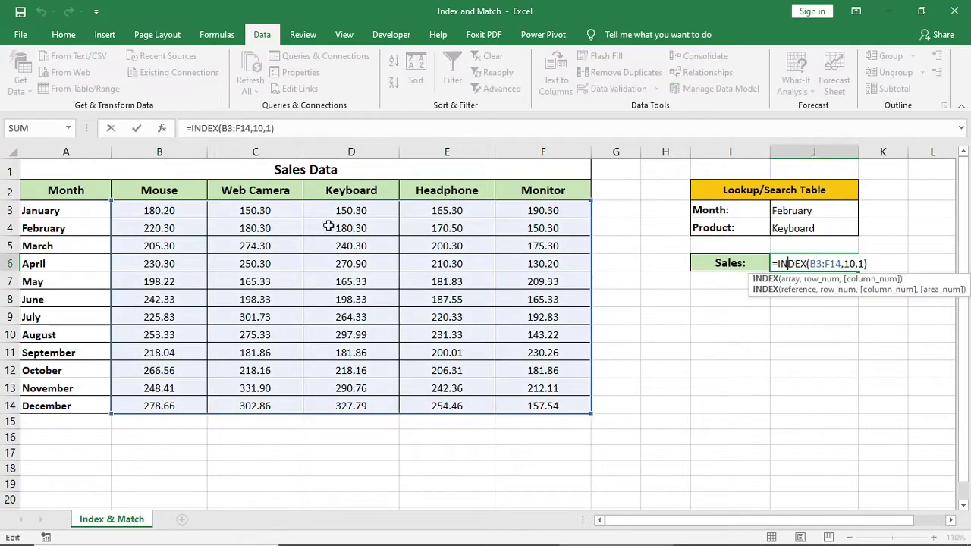
double_click(862, 264)
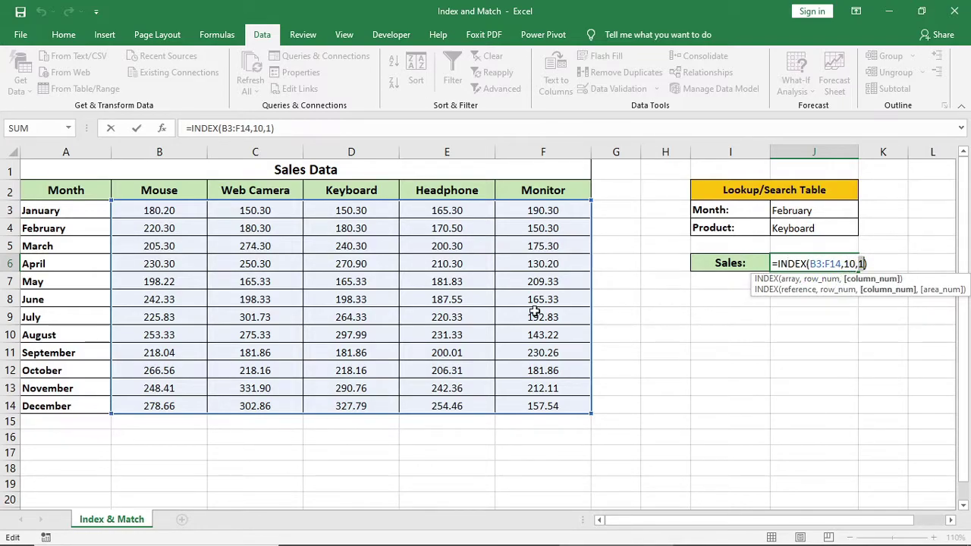
key(Return)
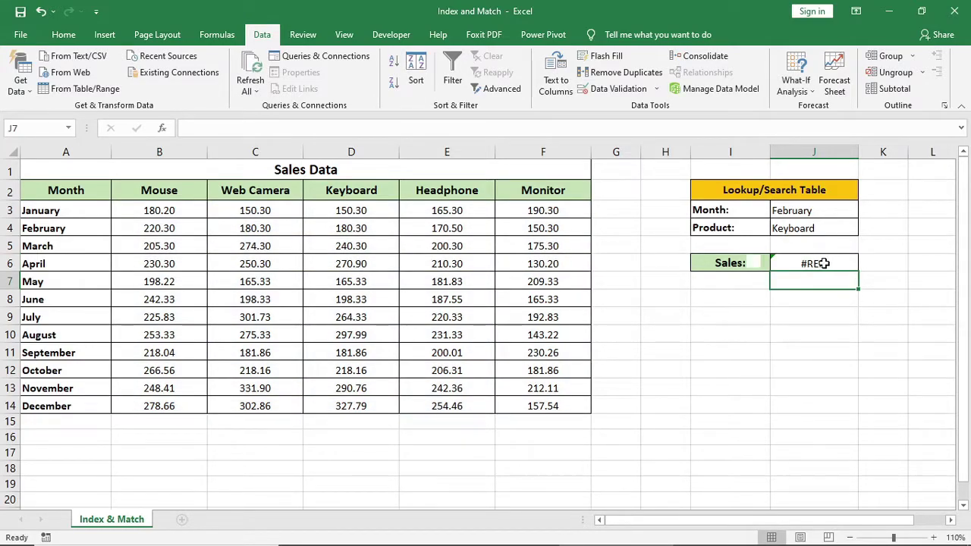
- Set the column number in the J6 formula to 3, giving =INDEX(B3:F14,10,3)
double_click(824, 263)
click(863, 263)
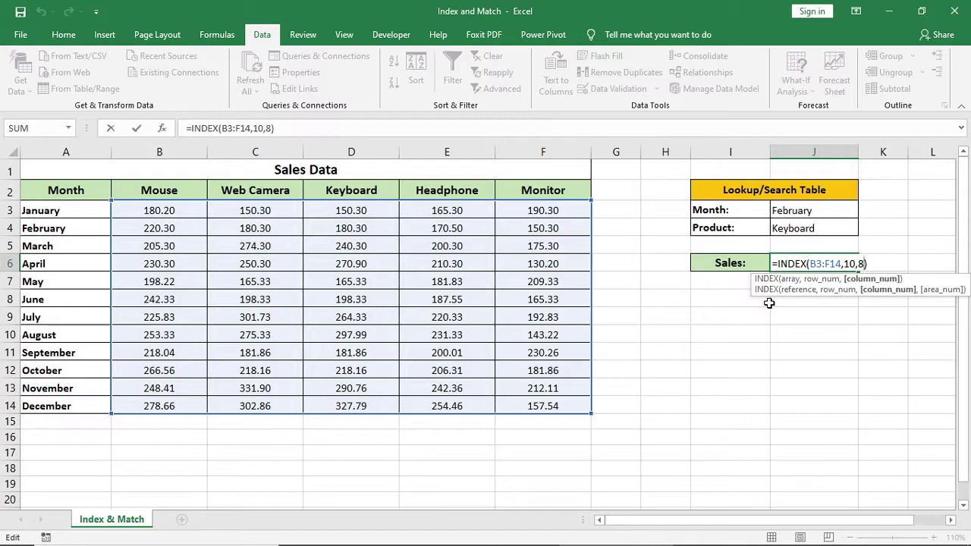
key(BackSpace)
text(3)
key(Return)
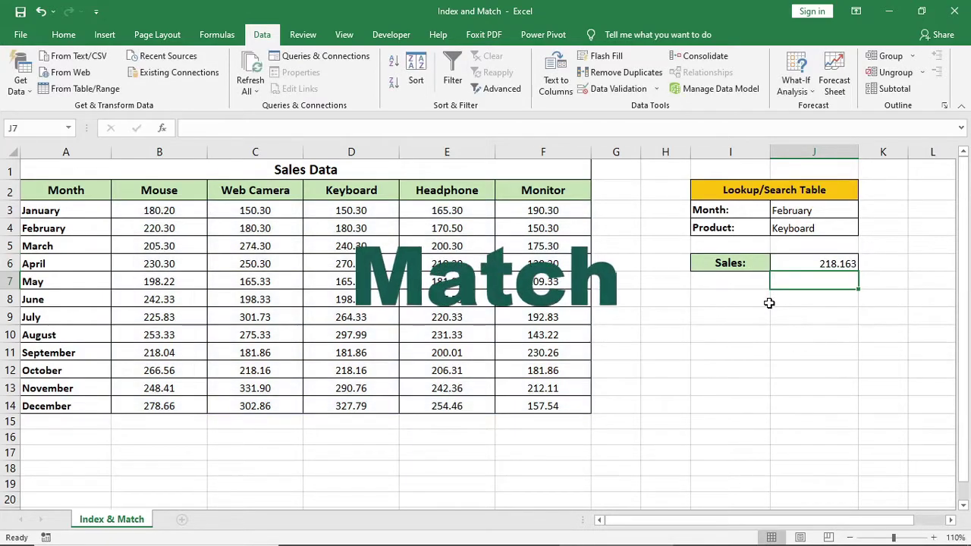
click(775, 266)
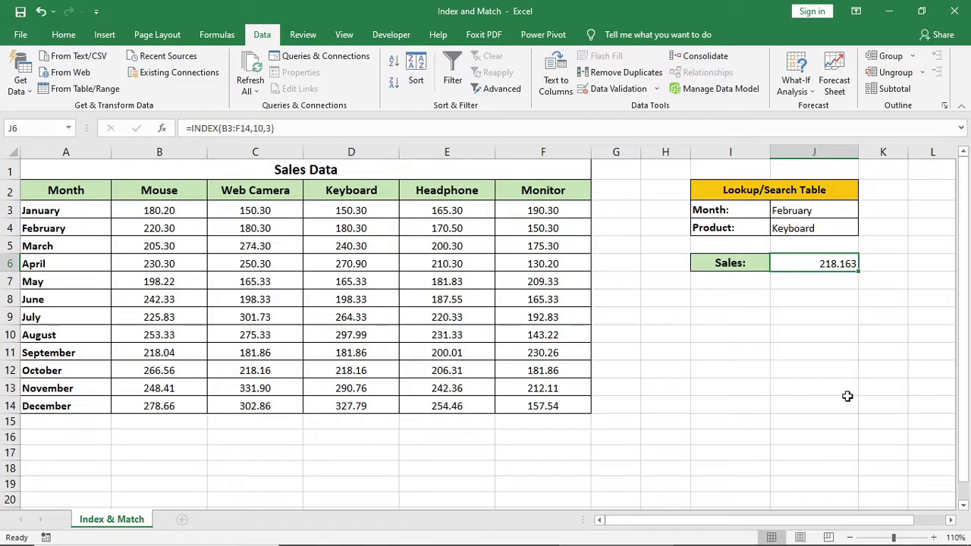
- Enter the label "Match 1" in cell I9 below the lookup table
click(719, 319)
text(Ma)
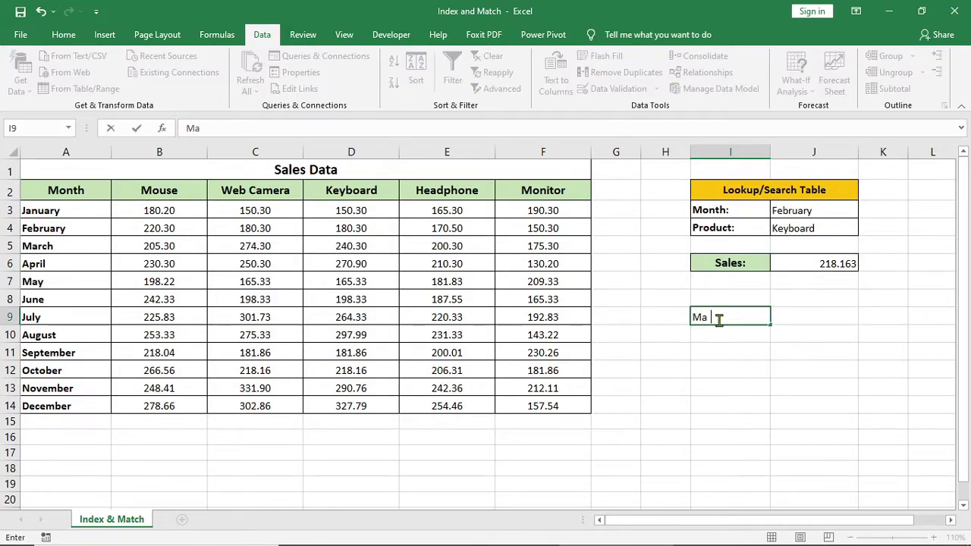
text(tch 1)
key(Return)
- Enter =MATCH(J3,A3:A14,0) in J9 to find the selected month's position in the month list
click(805, 321)
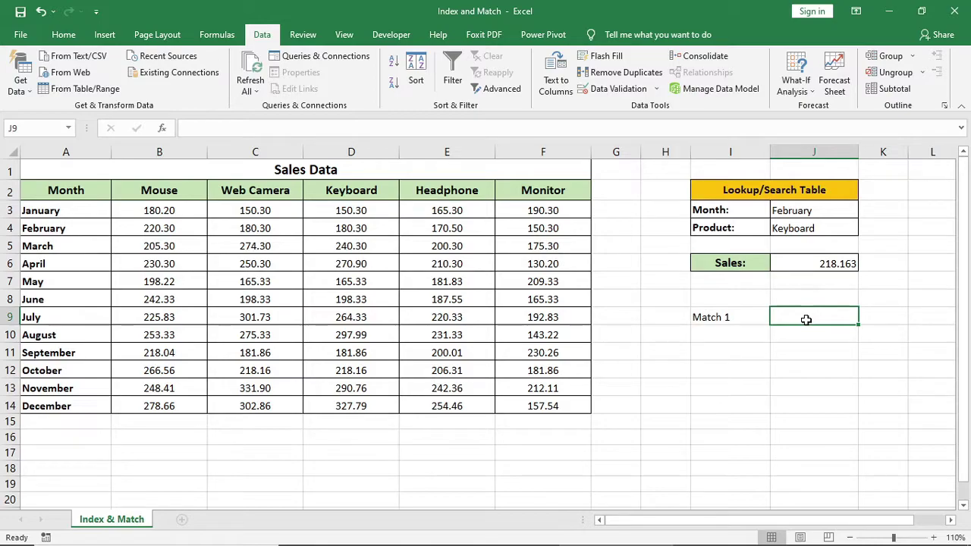
text(=mat)
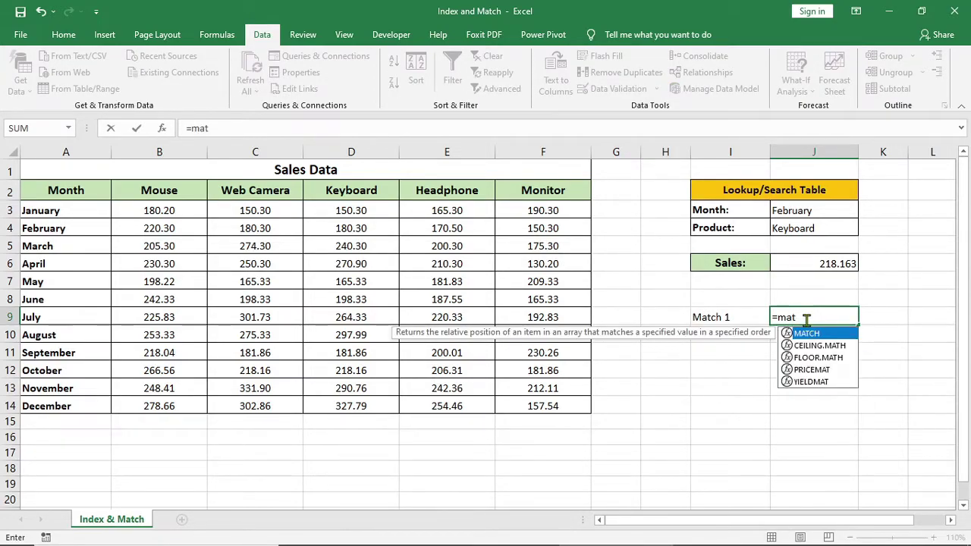
key(Tab)
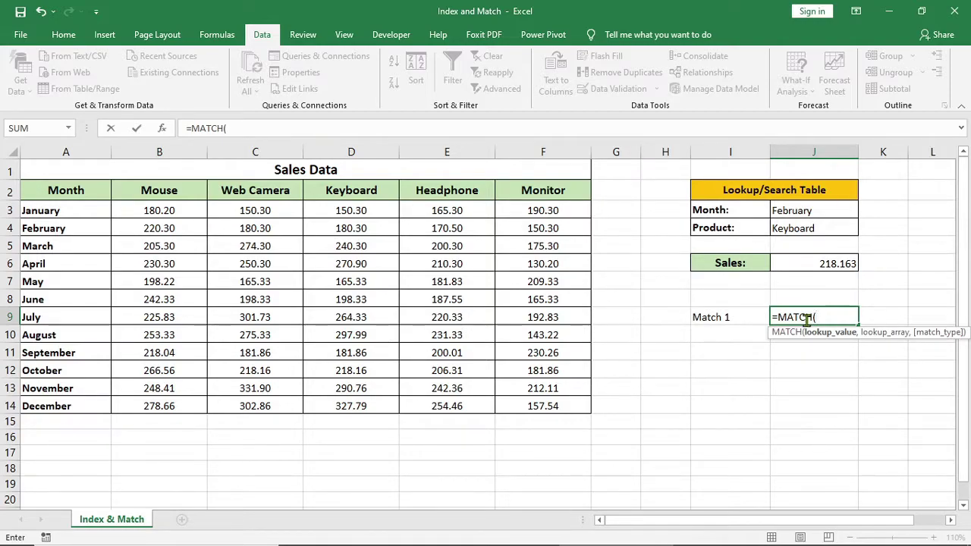
click(837, 209)
text(,)
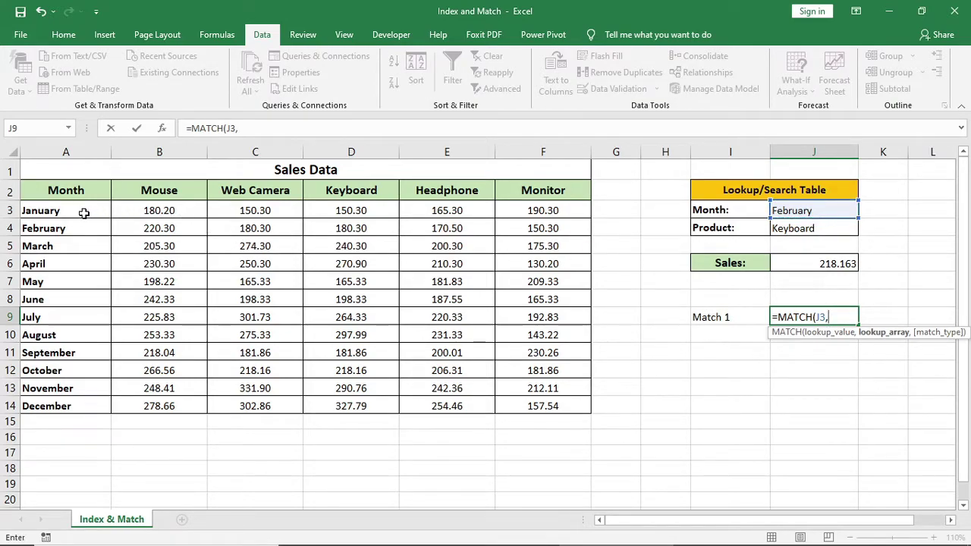
drag(84, 213, 78, 406)
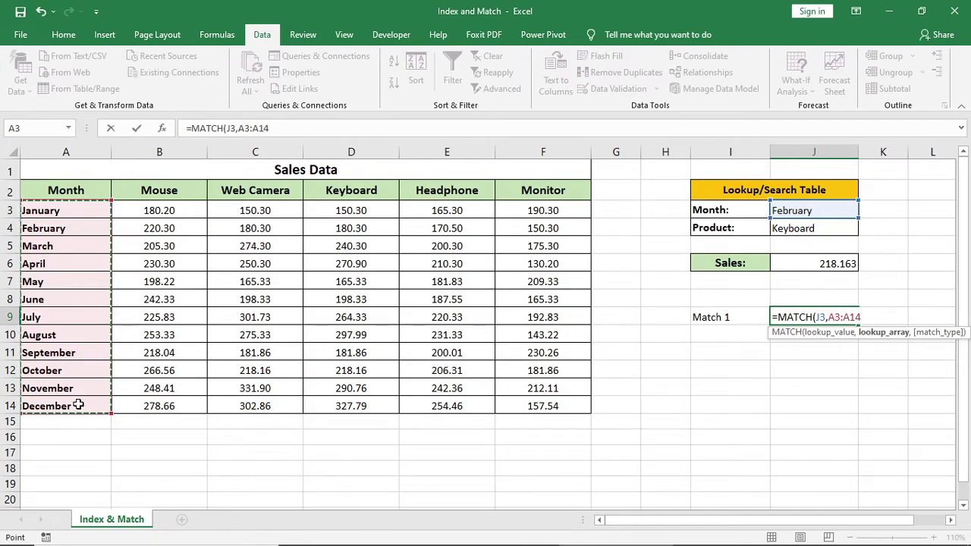
text(,)
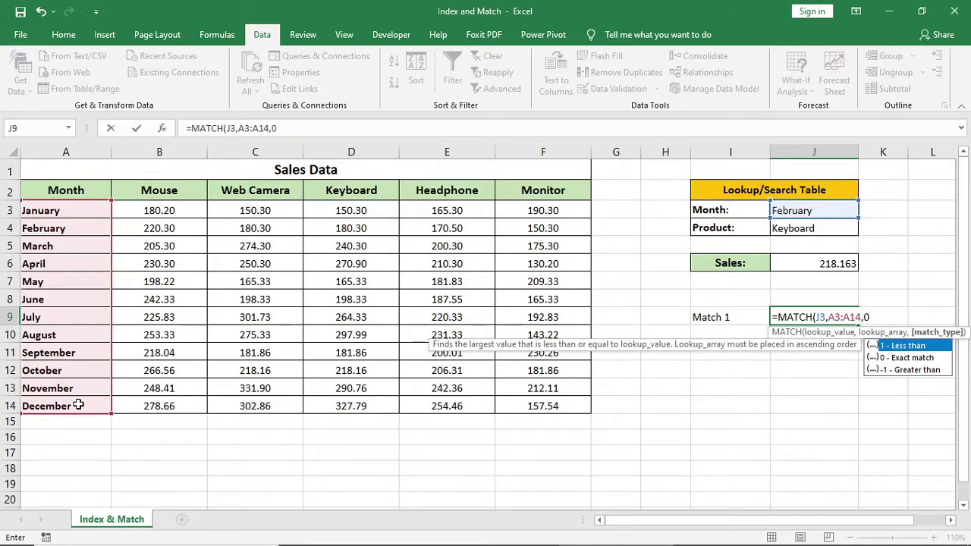
text(0))
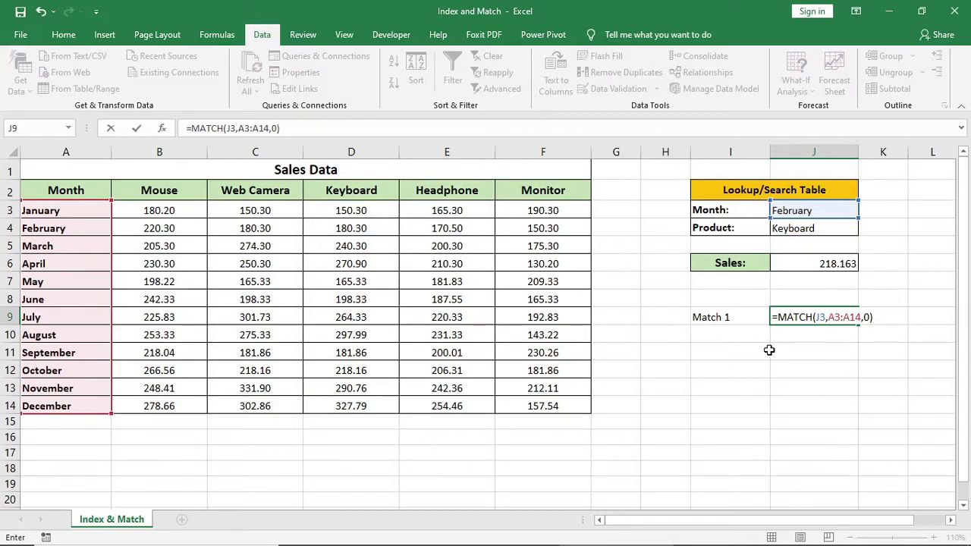
key(Return)
click(820, 318)
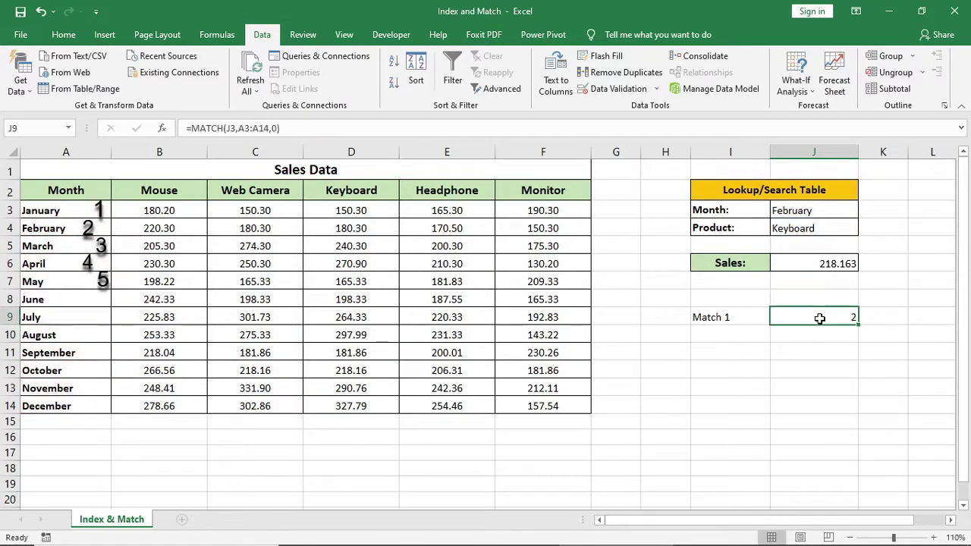
- Test the Match 1 formula by choosing May in the Month dropdown J3 and comparing J9 with the month list
click(827, 213)
click(87, 228)
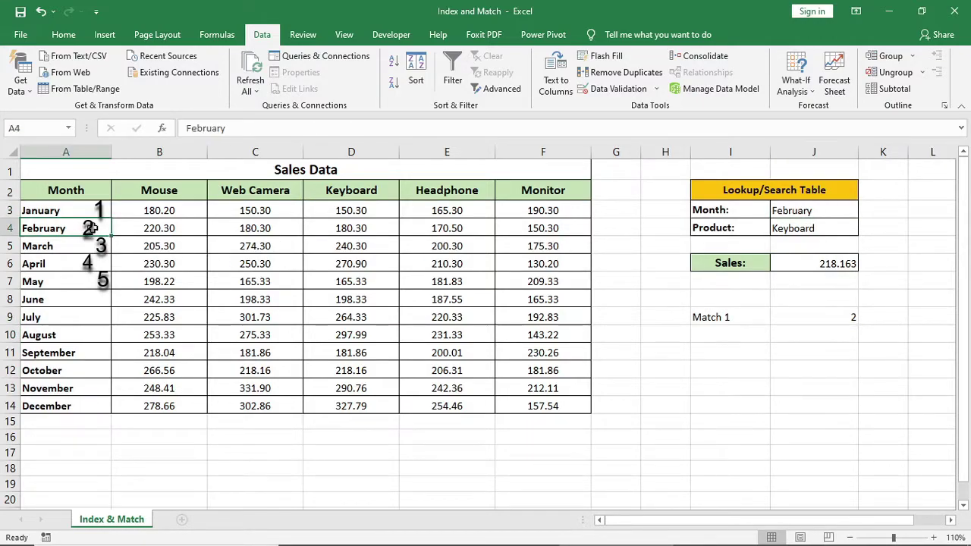
click(821, 316)
click(839, 209)
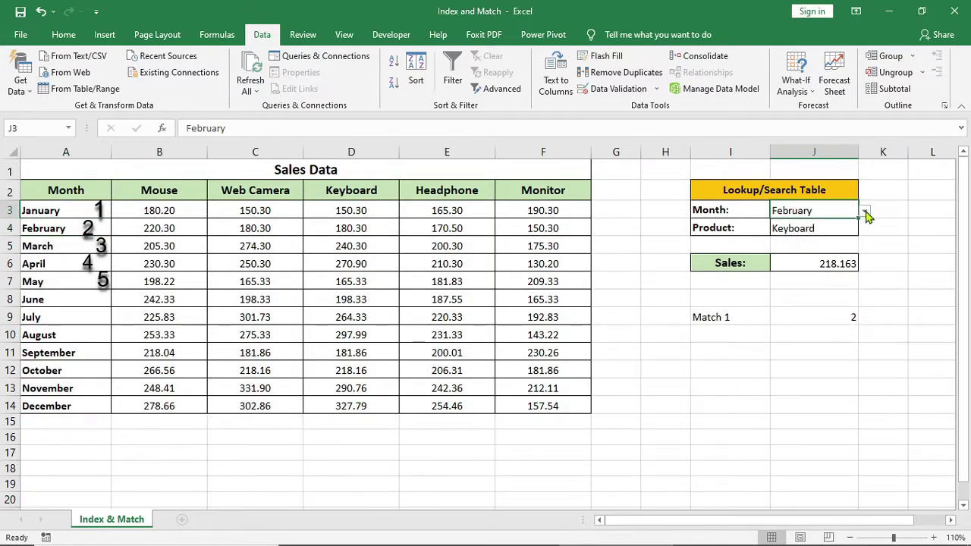
click(865, 211)
click(819, 255)
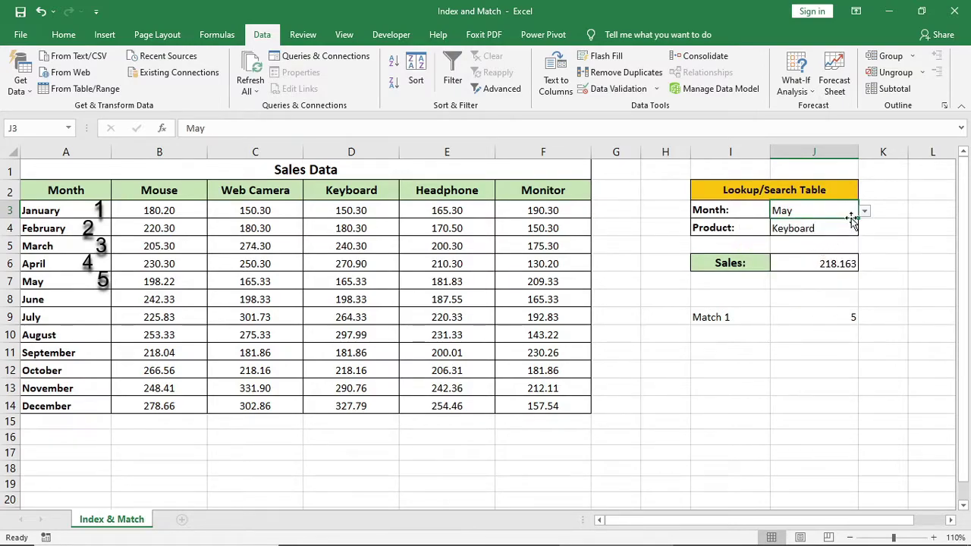
click(839, 314)
click(50, 276)
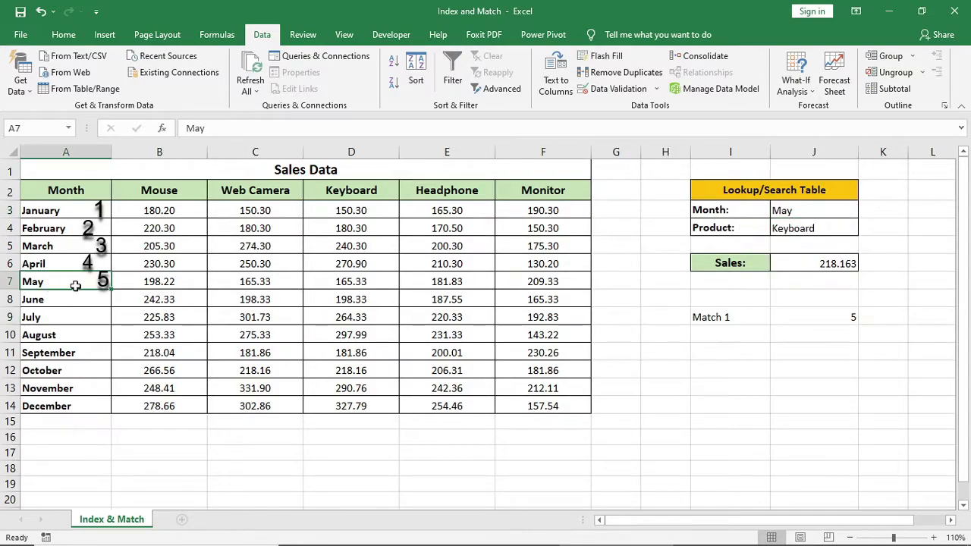
- Set the Month dropdown in J3 back to February
click(847, 212)
click(864, 212)
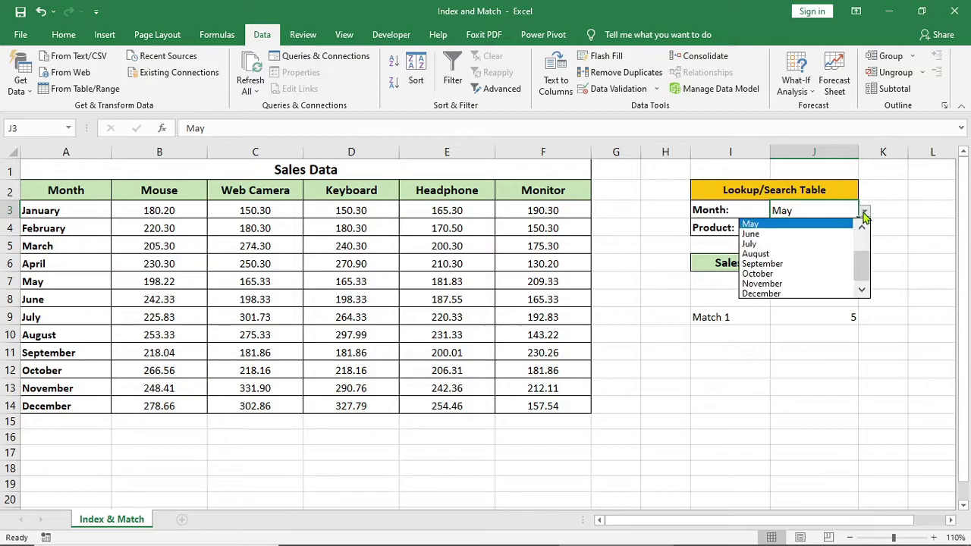
drag(860, 271, 863, 232)
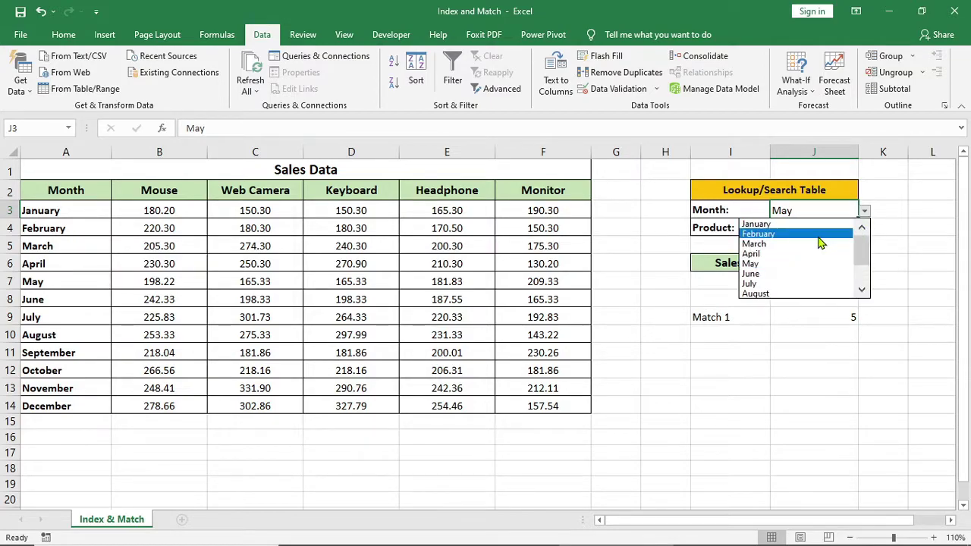
click(824, 235)
click(845, 353)
- Enter the label "Match 2" in cell I10 under the first match label
click(744, 347)
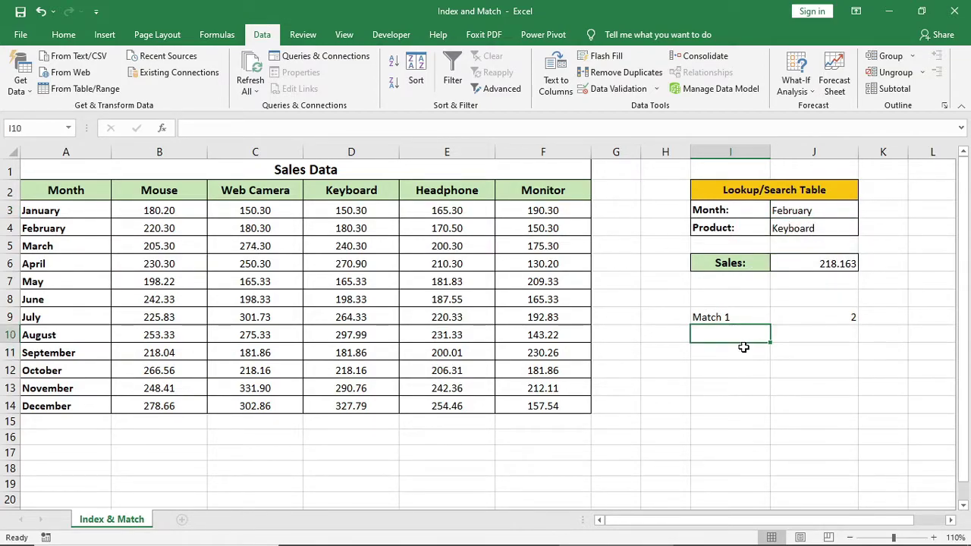
text(Match 2)
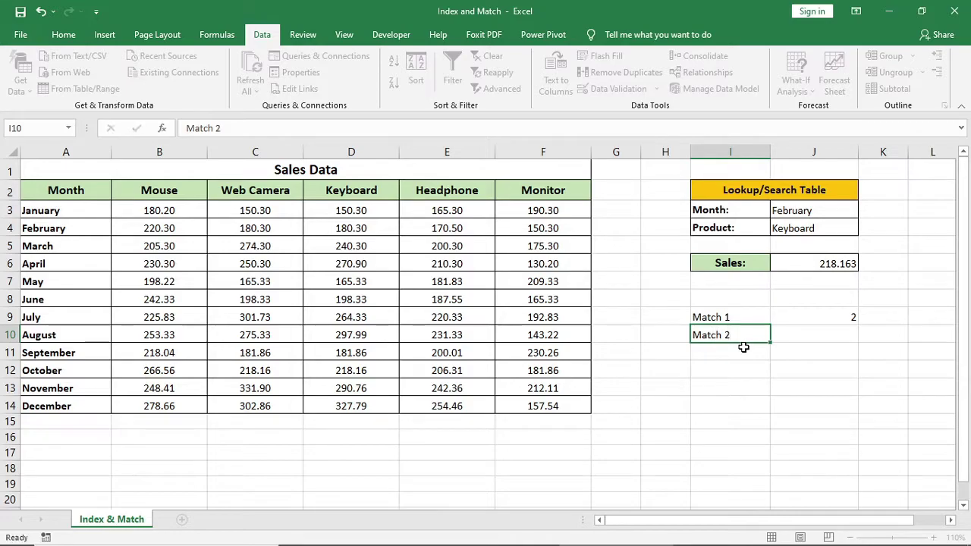
key(Return)
- Enter =MATCH(J4,B2:F2,0) in J10 to find the selected product's position among the product headers
click(790, 333)
text(=match)
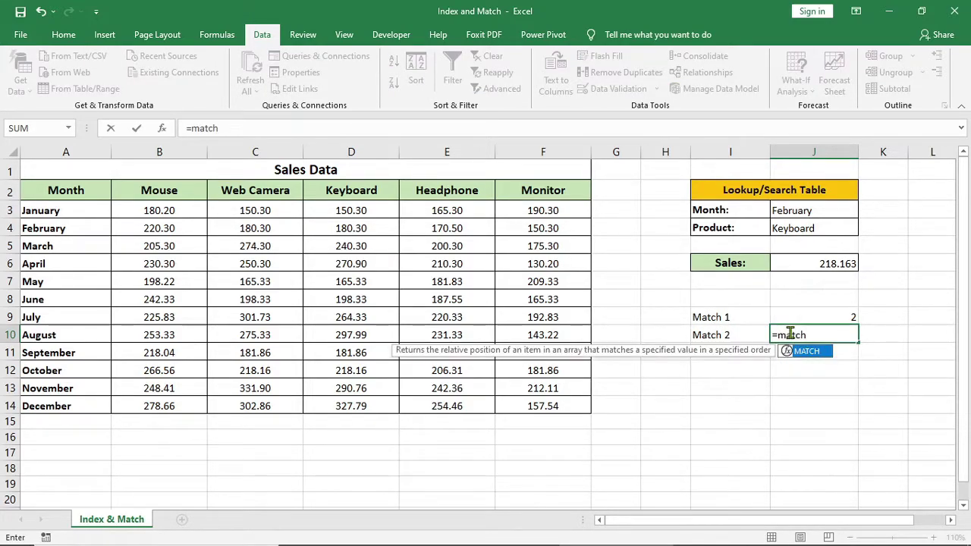
key(Tab)
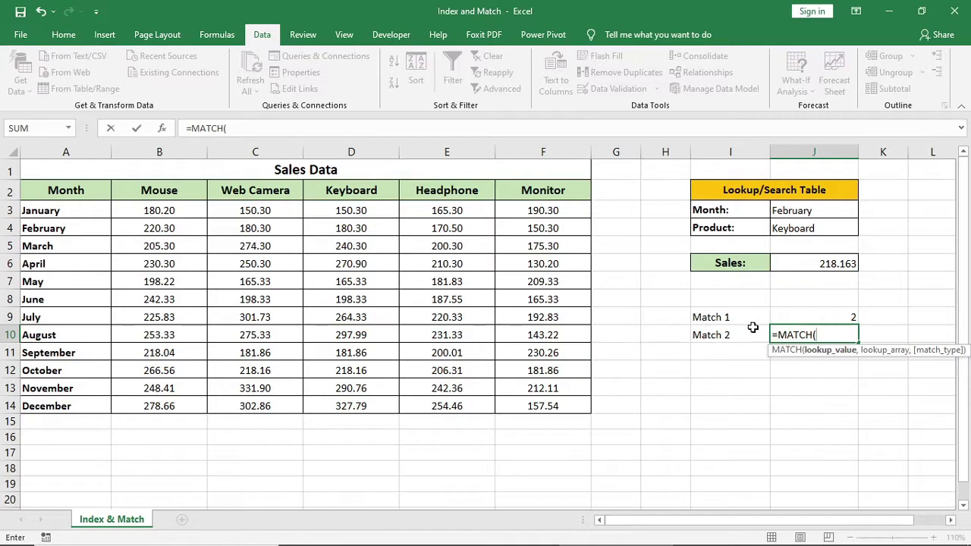
click(818, 229)
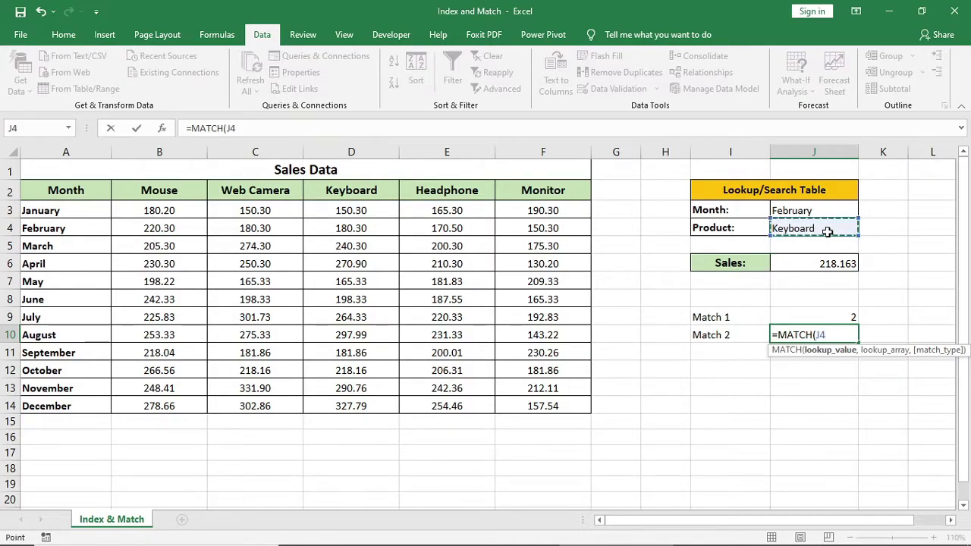
text(,)
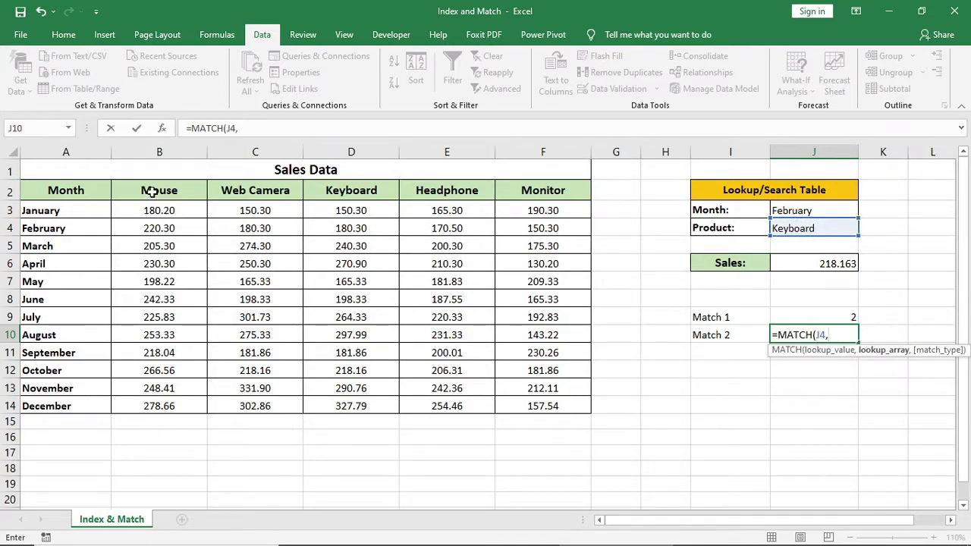
drag(152, 189, 553, 189)
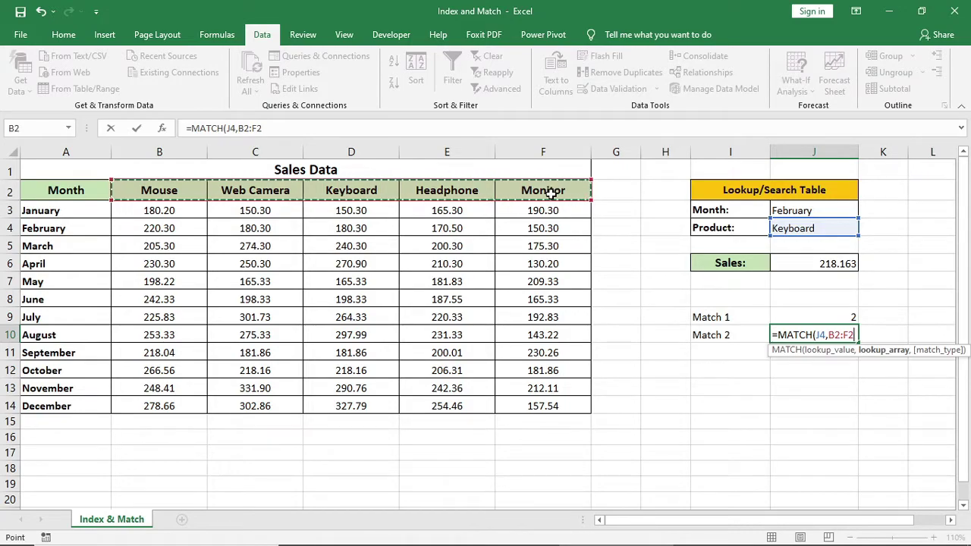
text(,0)
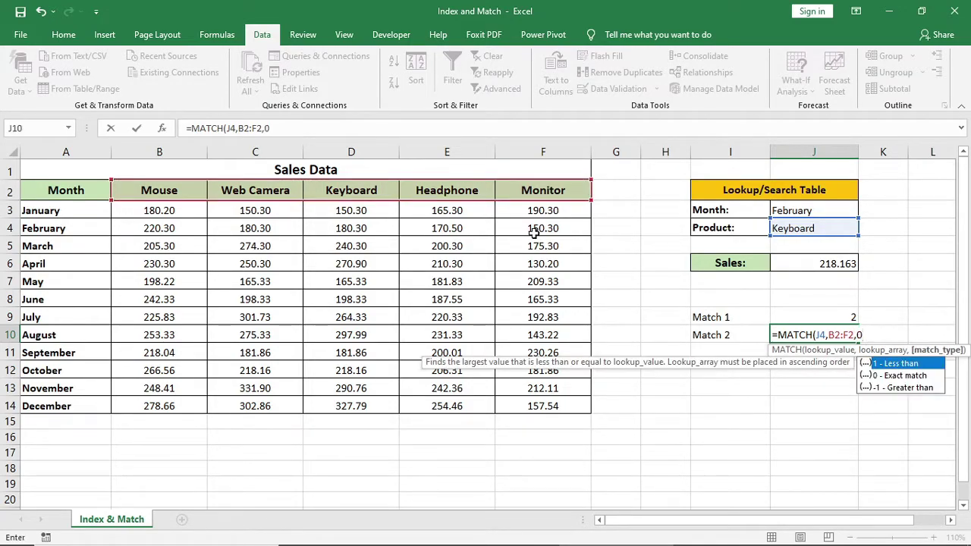
text())
key(Return)
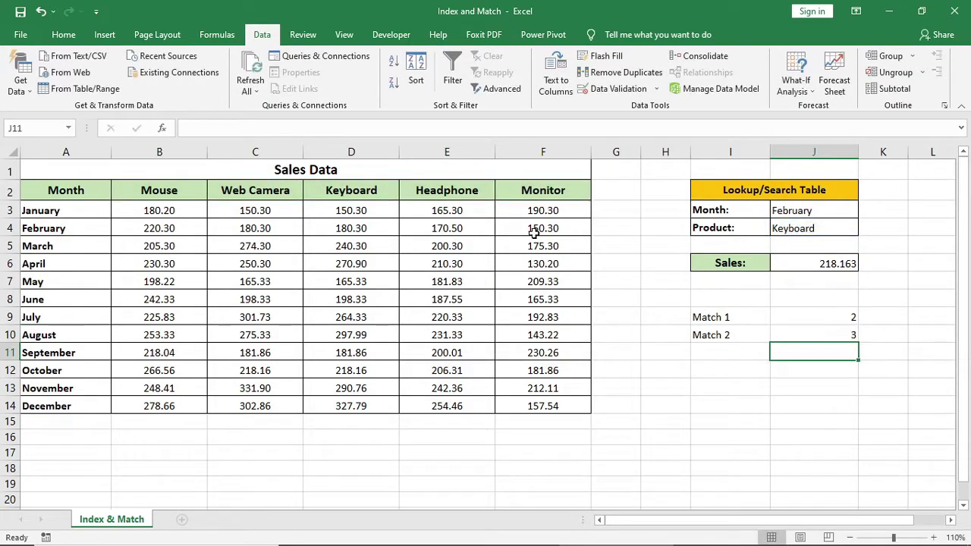
- Compare the Match 2 result in J10 with Keyboard's position in the product header row, counting from Mouse
click(812, 328)
click(802, 228)
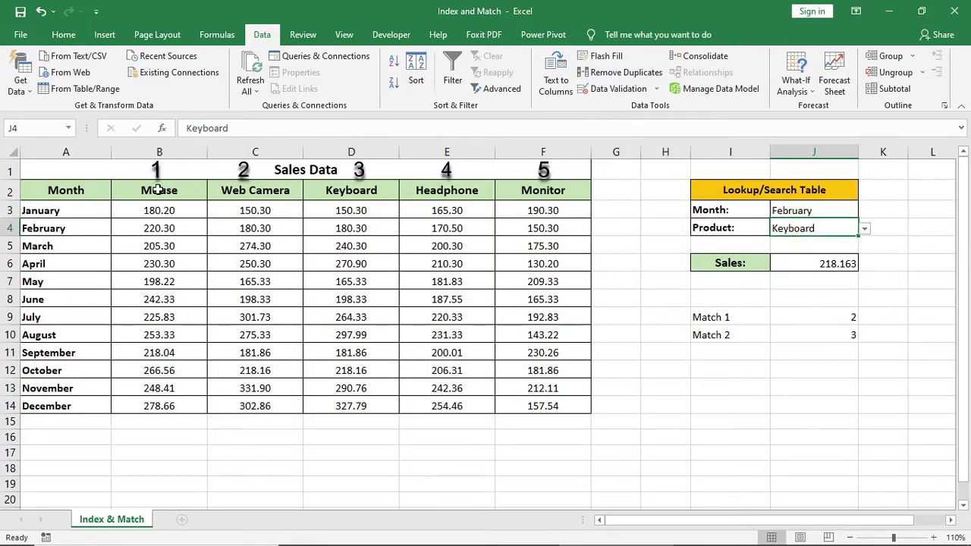
drag(157, 189, 349, 189)
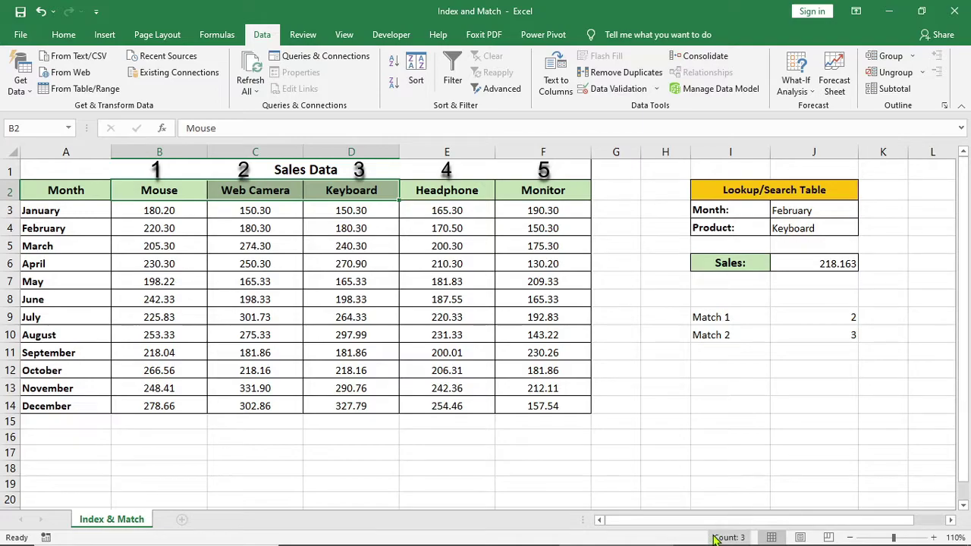
- Test the Match 2 formula by choosing Mouse in the Product dropdown J4 and checking J10
click(808, 228)
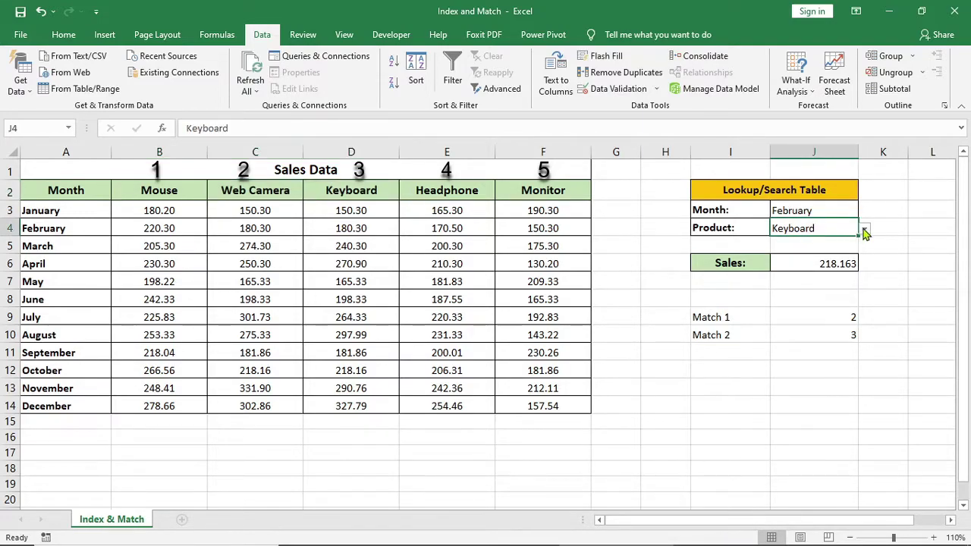
click(864, 229)
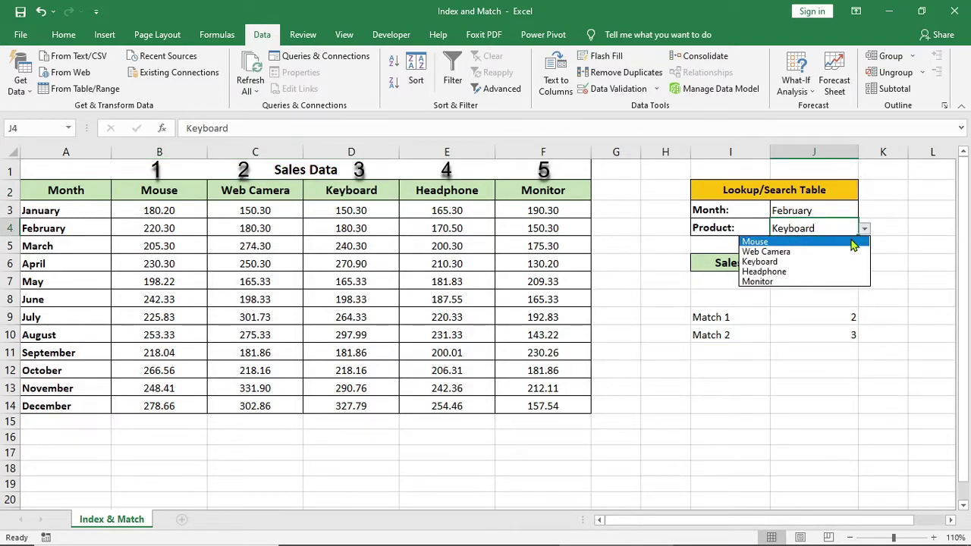
click(853, 242)
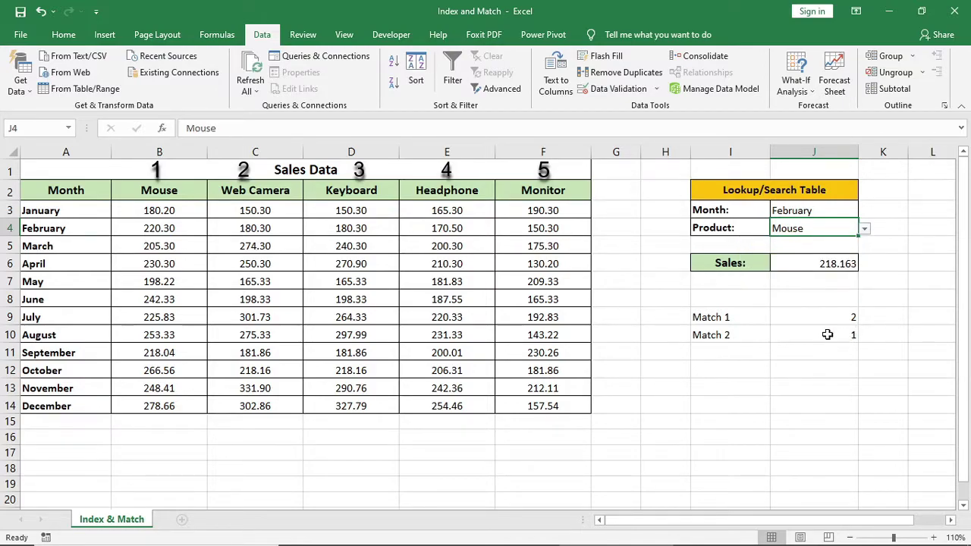
click(788, 338)
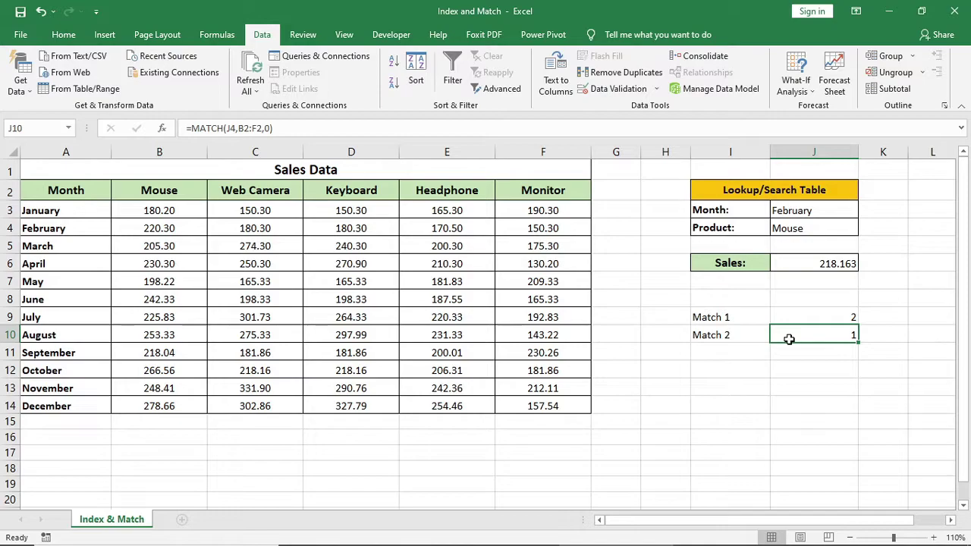
- Examine the fixed row and column number arguments of the INDEX formula in the Sales cell J6
click(810, 263)
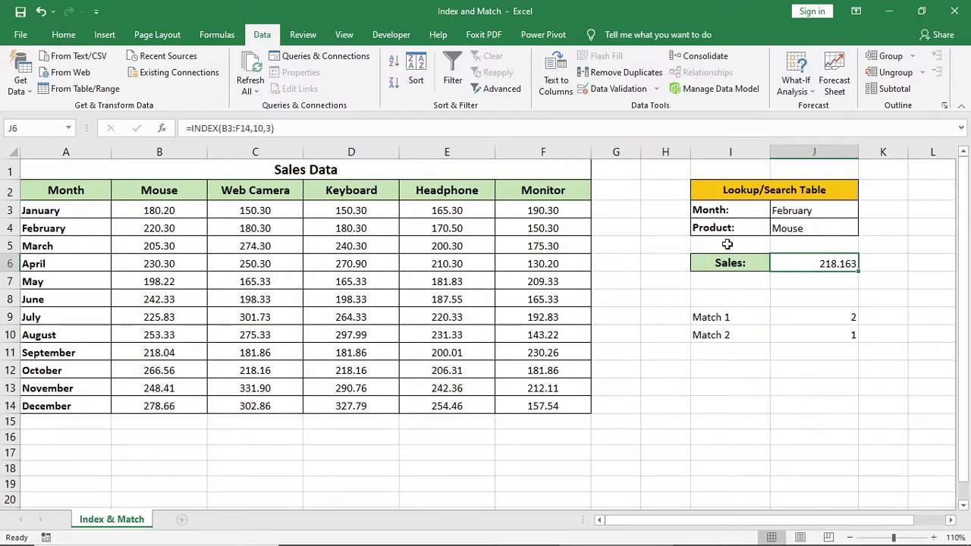
double_click(832, 263)
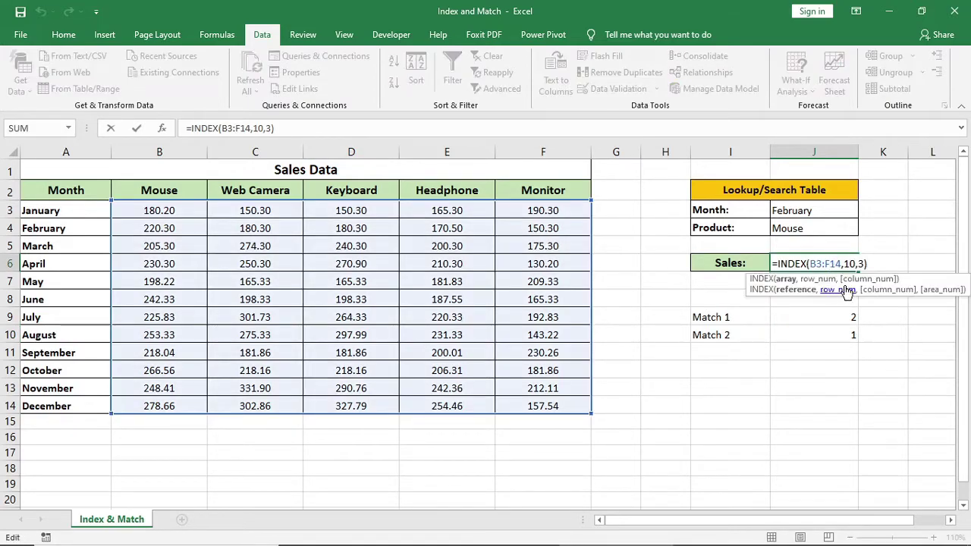
double_click(849, 263)
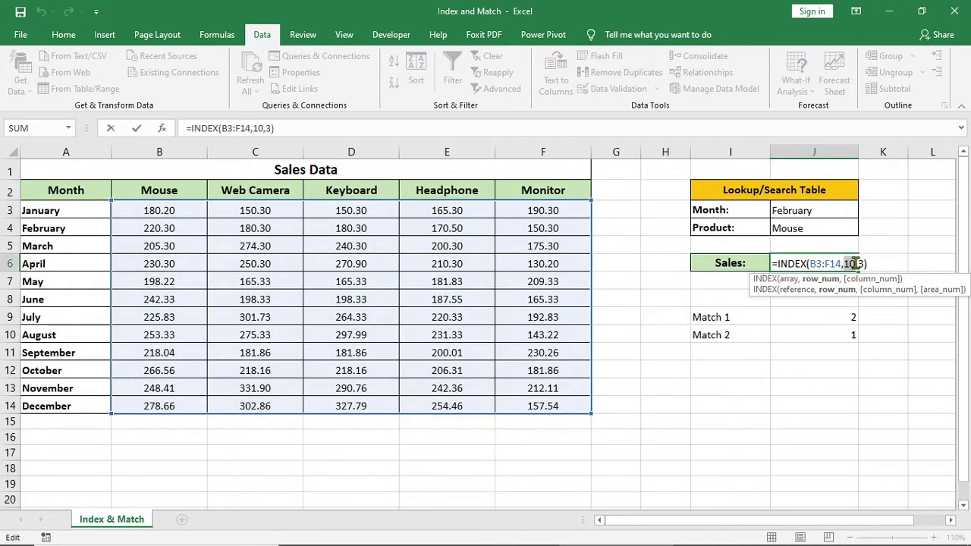
double_click(862, 263)
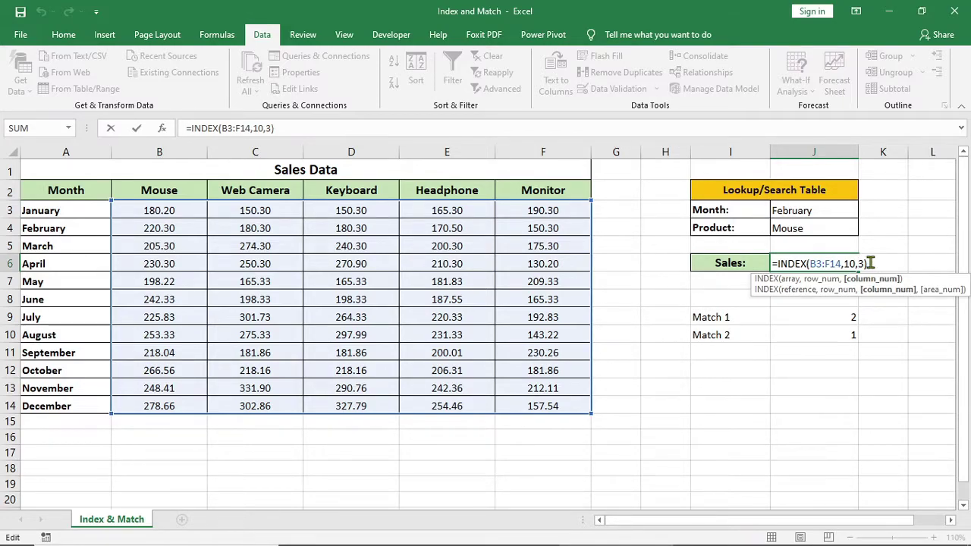
key(ctrl+Return)
- Replace the row number in J6's INDEX formula with MATCH(J3,A3:A14,0) copied from J9
click(837, 314)
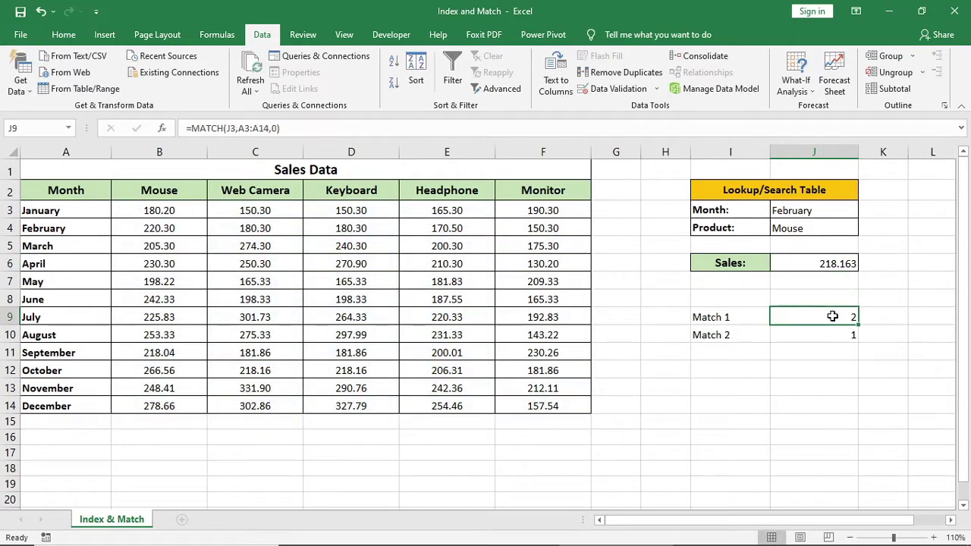
drag(283, 133, 194, 127)
key(ctrl+c)
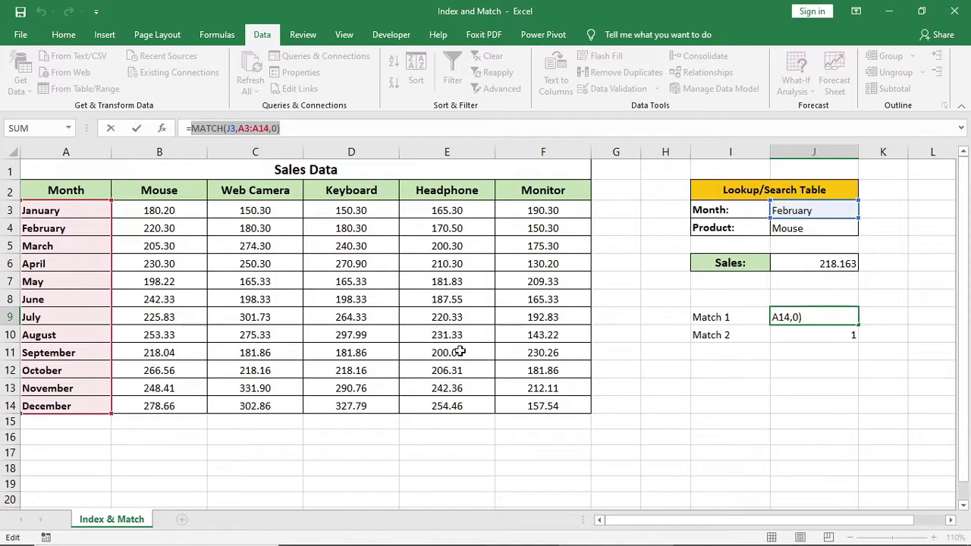
key(Escape)
click(810, 265)
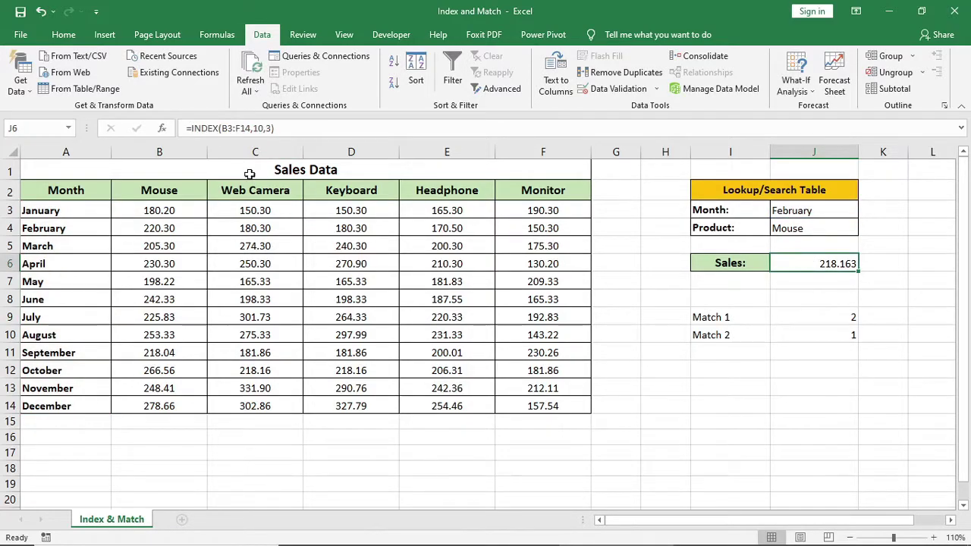
double_click(804, 264)
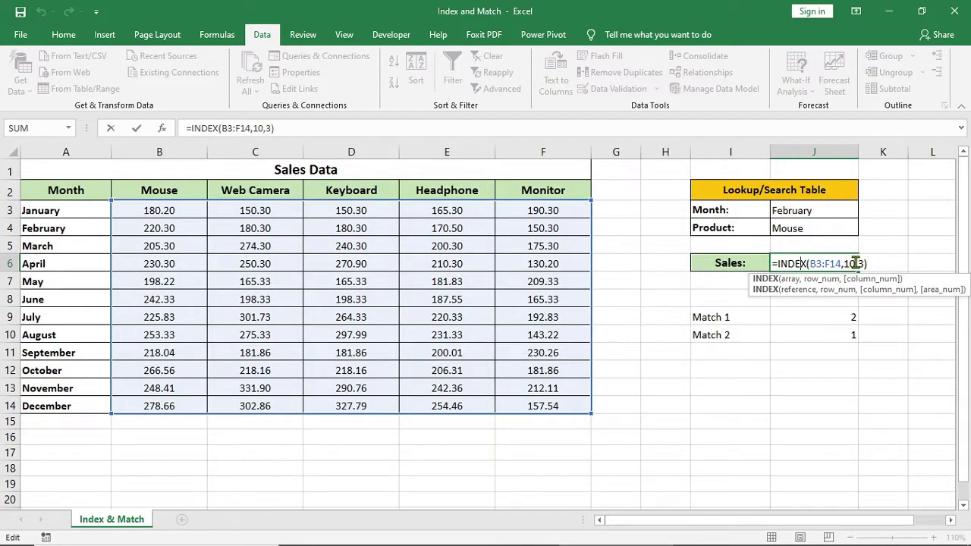
click(850, 264)
key(BackSpace)
key(BackSpace)
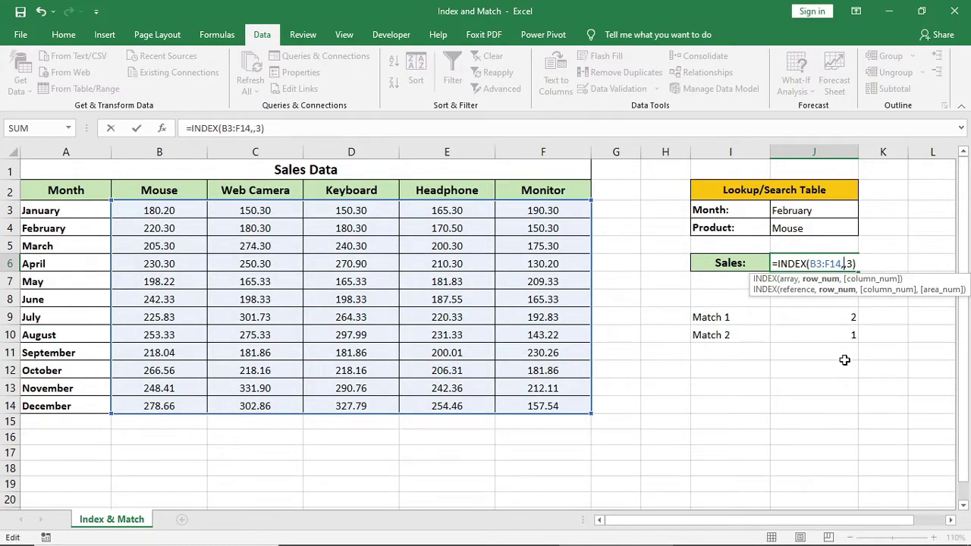
key(ctrl+v)
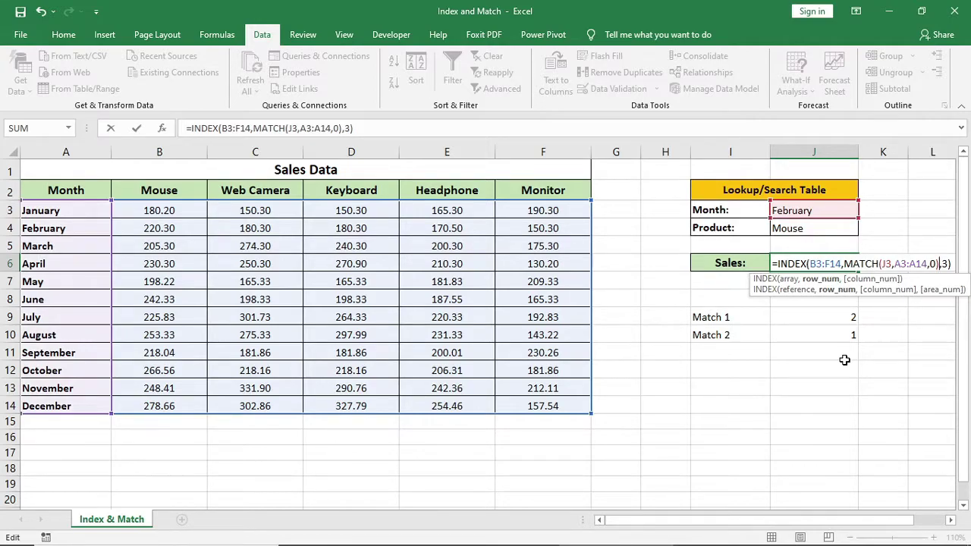
key(Return)
- Replace the column number in J6's INDEX formula with MATCH(J4,B2:F2,0) copied from J10
click(822, 335)
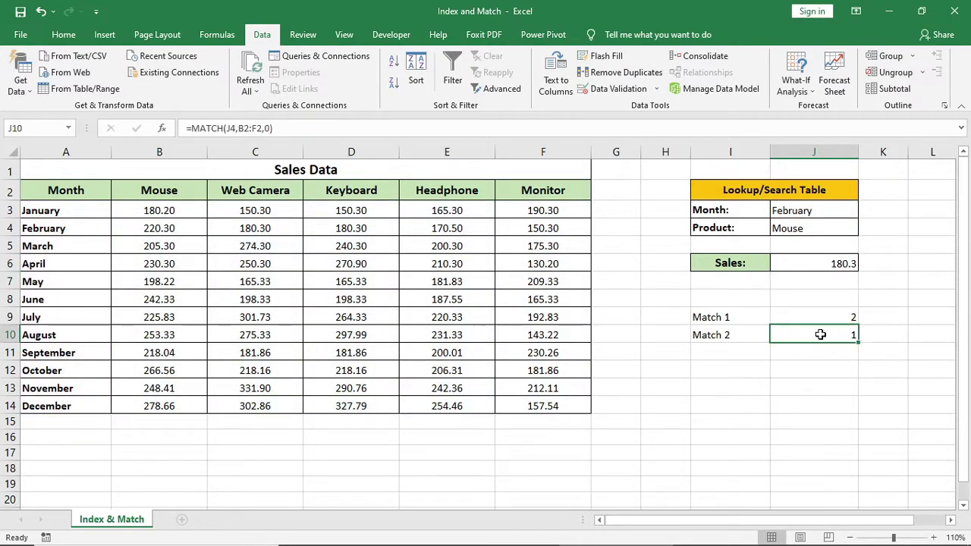
drag(333, 129, 194, 128)
key(ctrl+c)
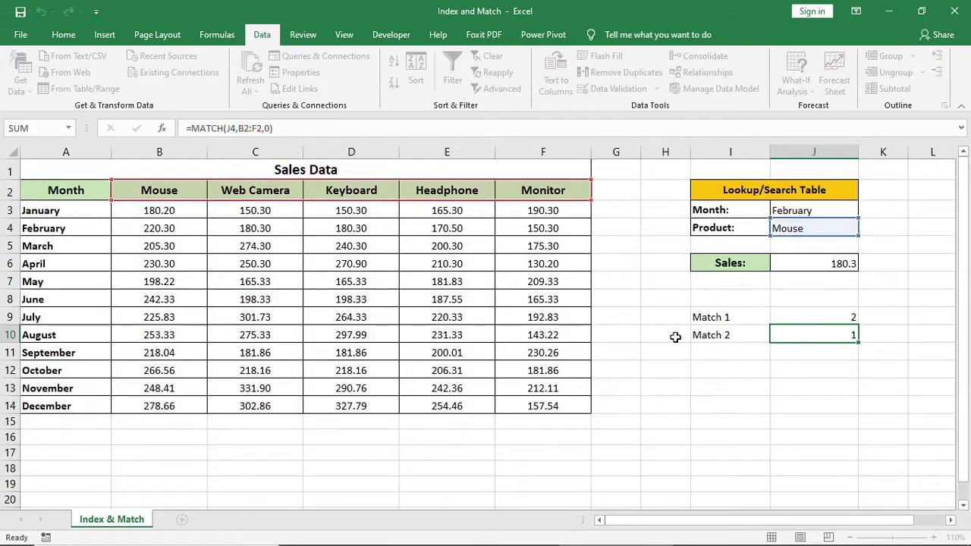
key(Escape)
double_click(833, 264)
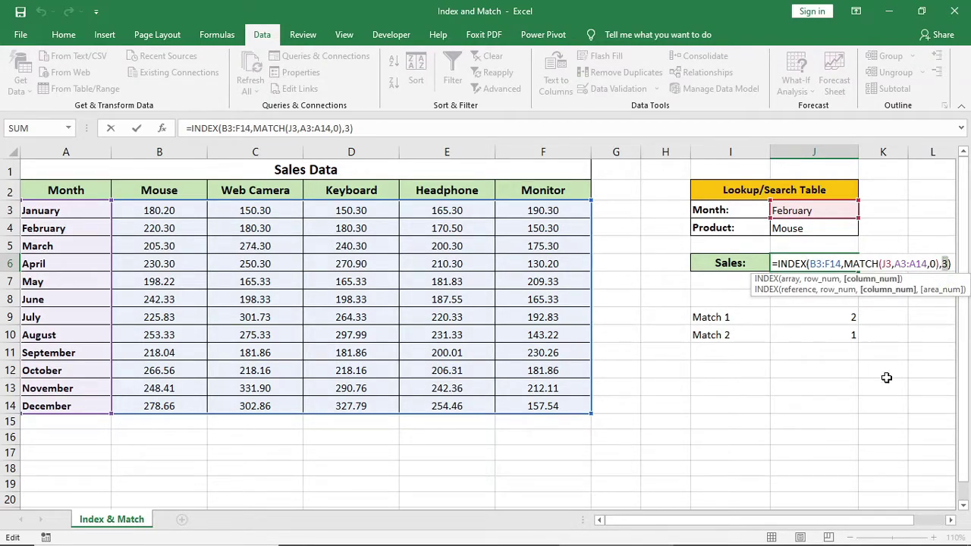
key(ctrl+v)
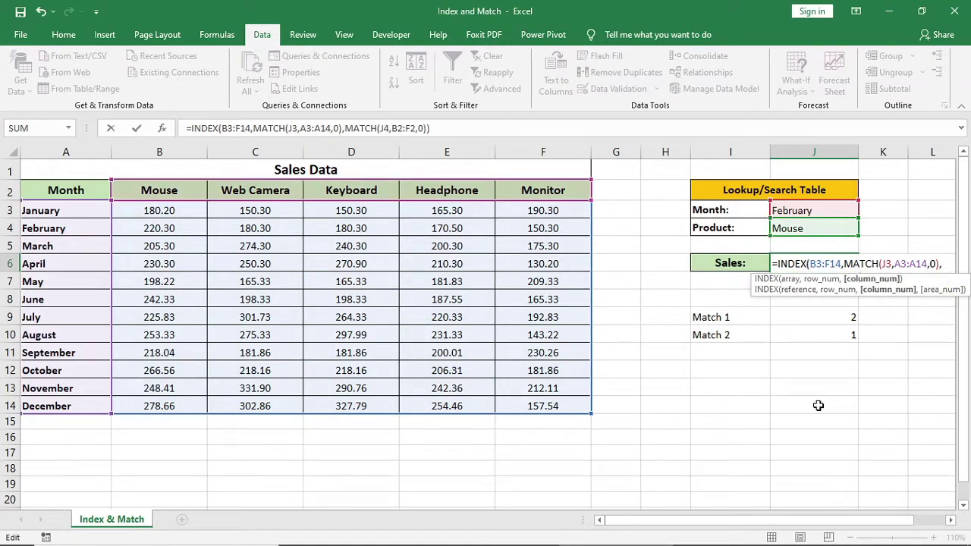
key(Return)
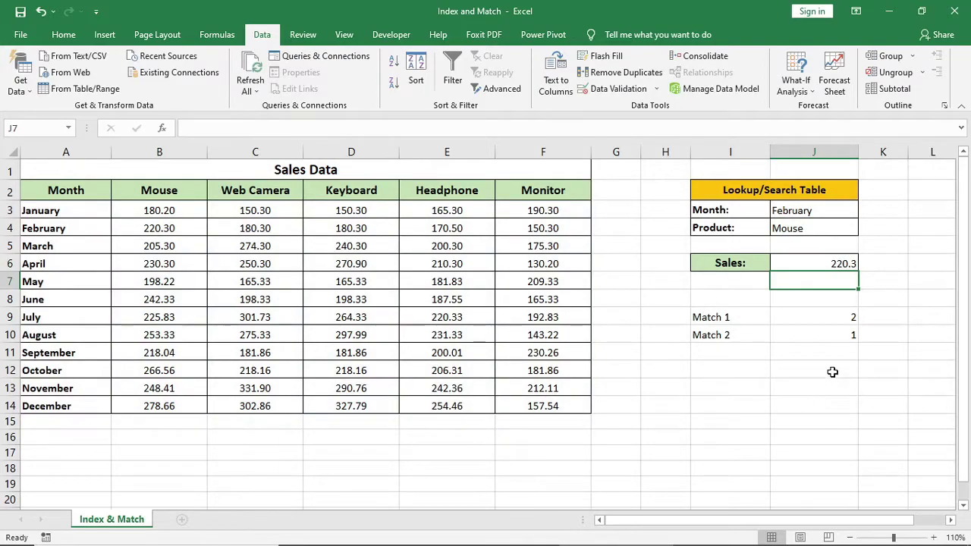
click(814, 264)
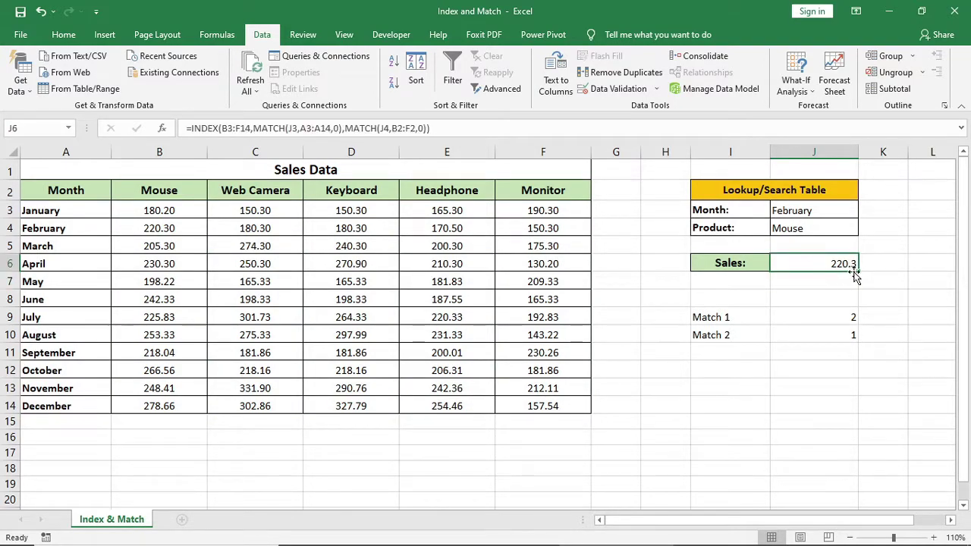
- Test the combined lookup by choosing April in the Month dropdown J3 and Keyboard in the Product dropdown J4
click(847, 210)
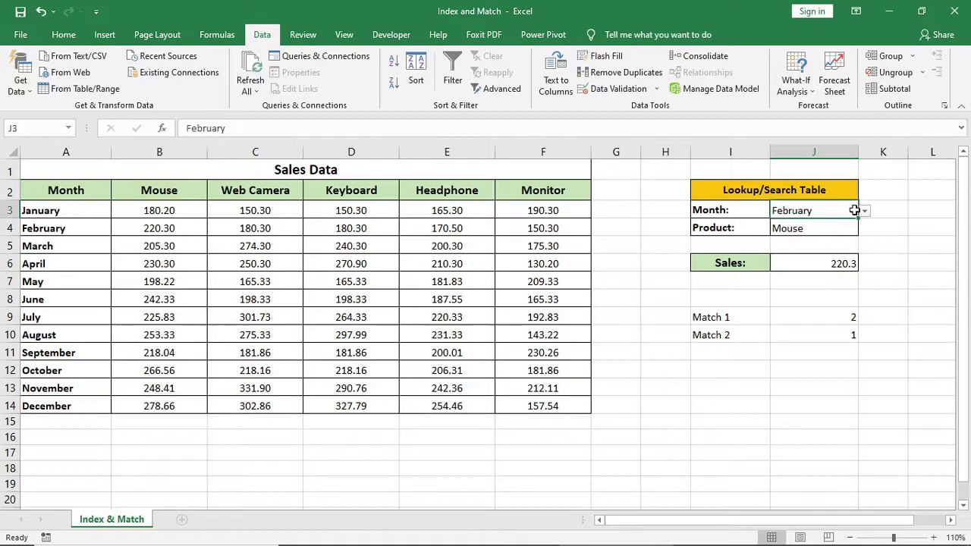
click(865, 214)
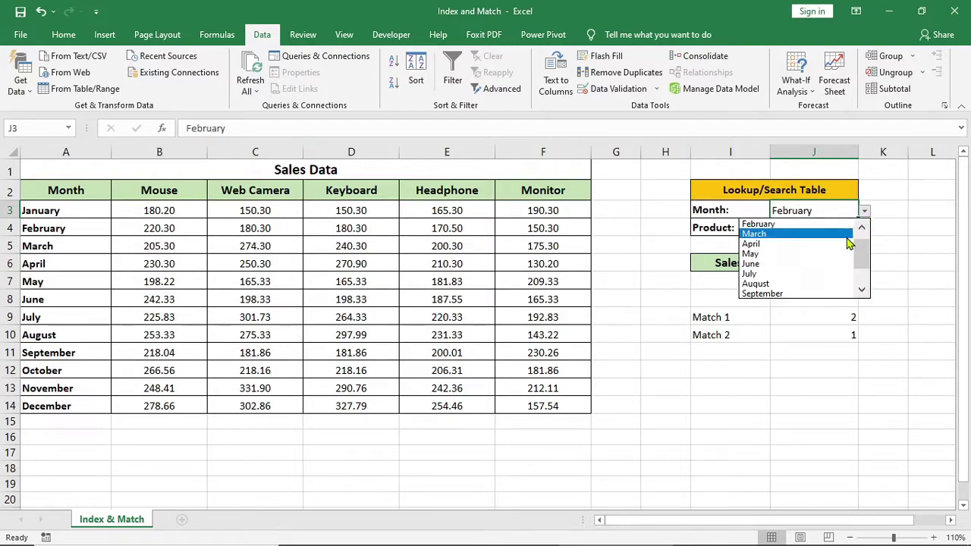
key(Escape)
click(850, 230)
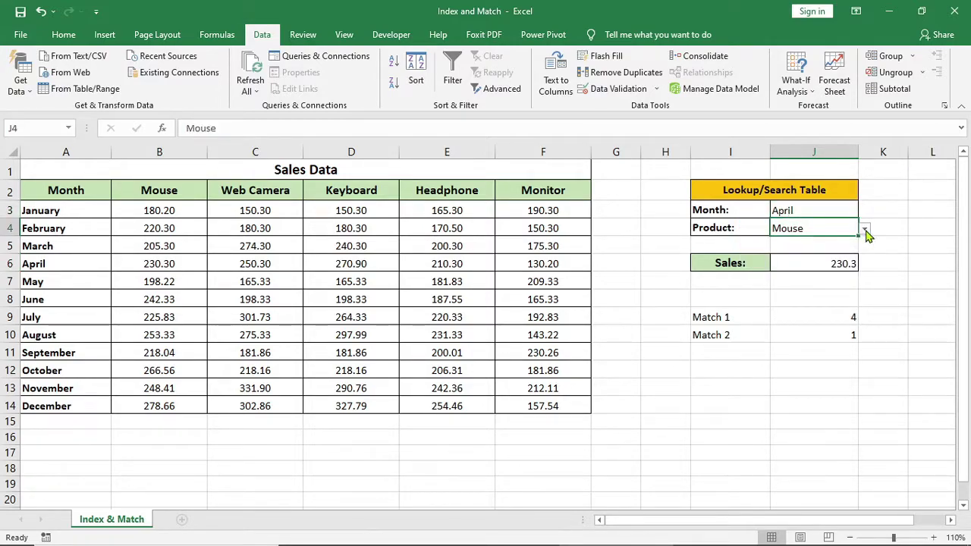
click(865, 228)
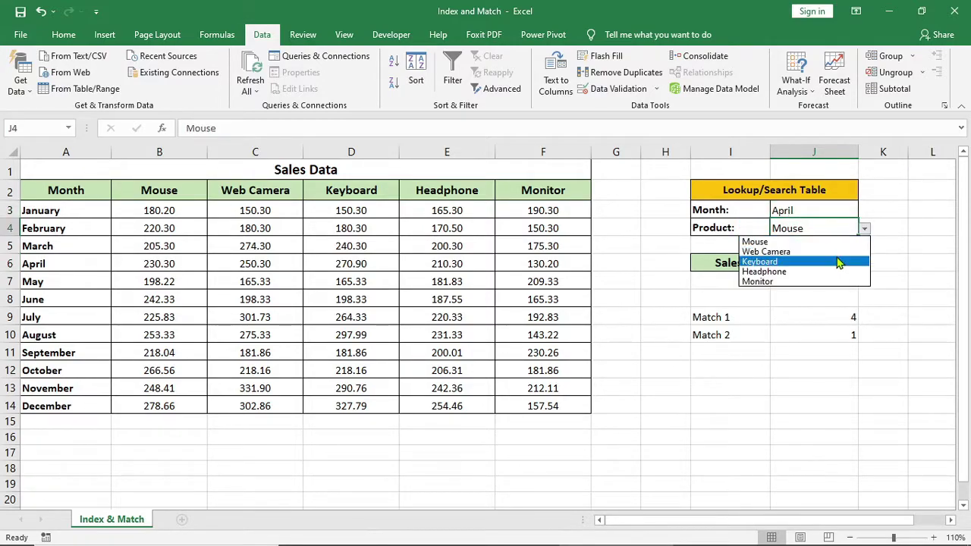
click(865, 261)
- Start a new INDEX formula in the Sales cell J6 with the sales figures B3:F14 as its array
click(792, 261)
double_click(792, 261)
key(Escape)
text(=)
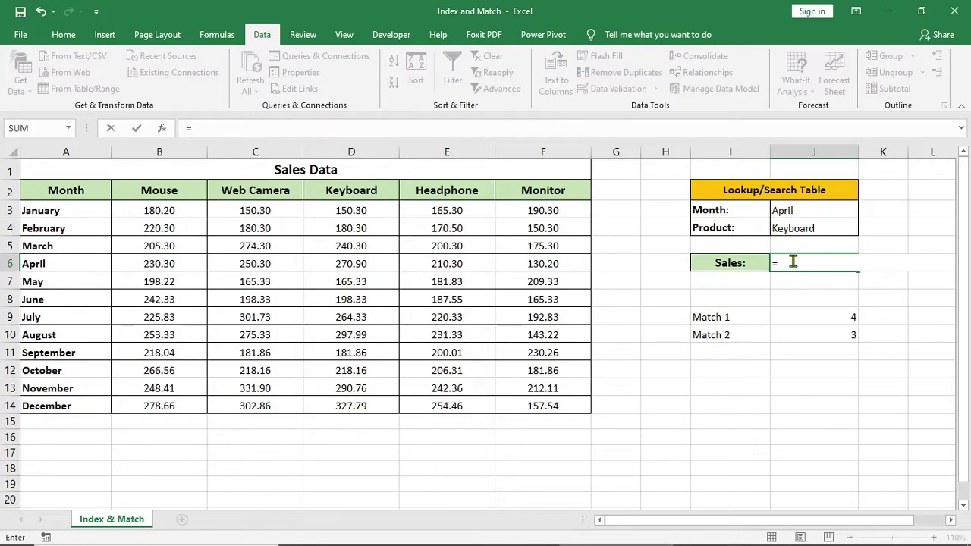
text(inde)
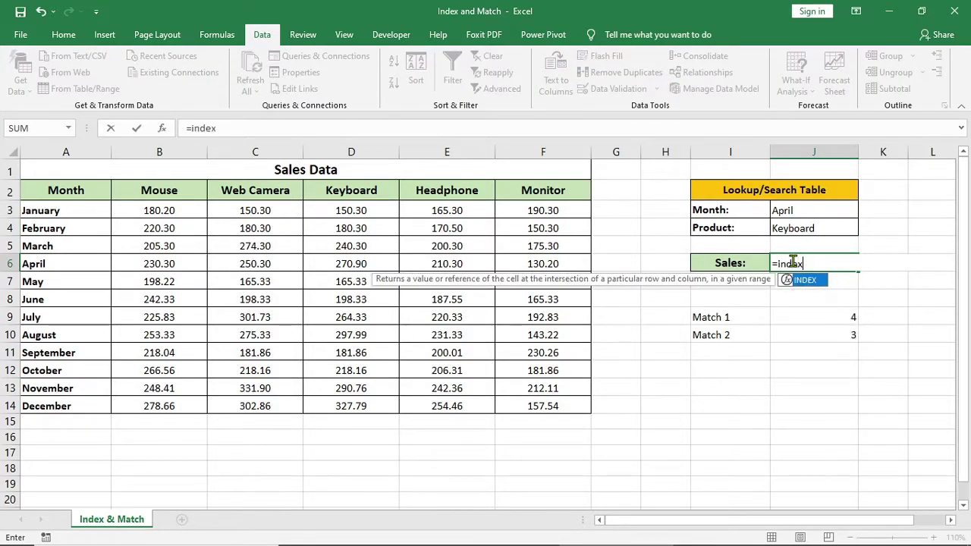
text(x)
key(Tab)
drag(183, 210, 551, 403)
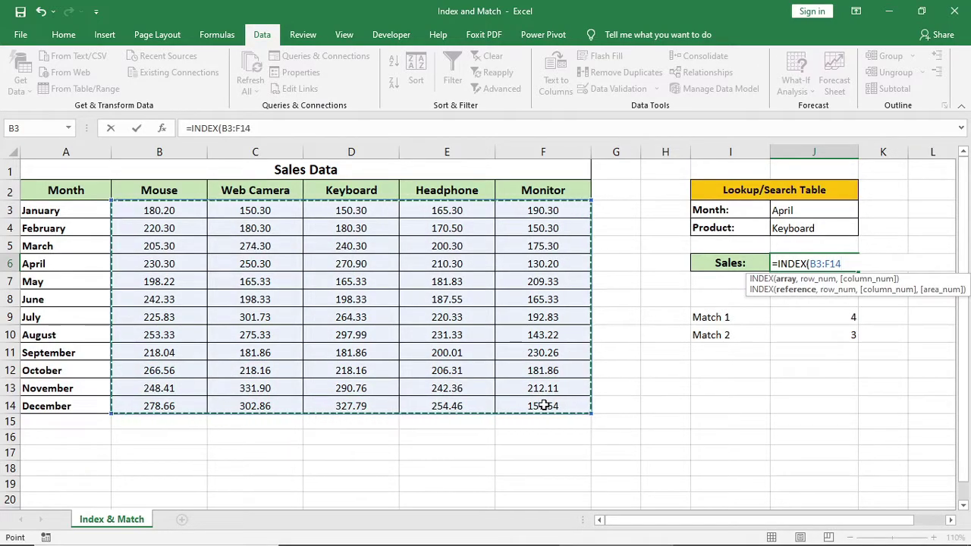
text(,)
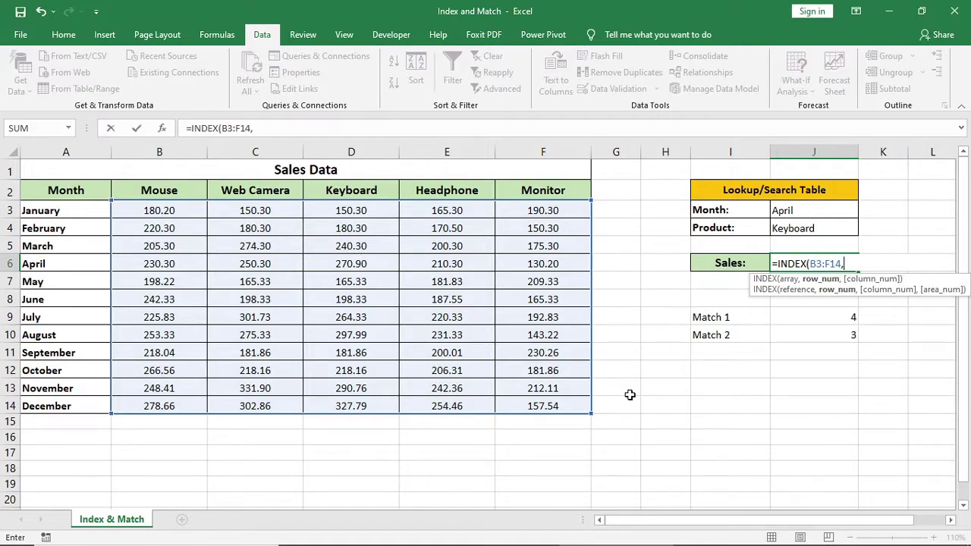
- Nest MATCH(J3,A3:A14,0) as the row number argument of J6's INDEX formula
text(match)
key(Tab)
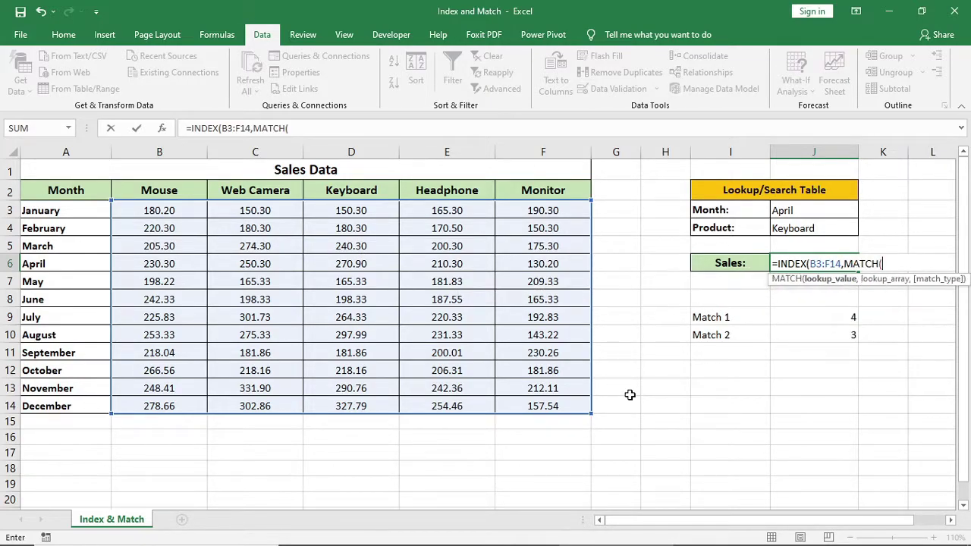
click(789, 211)
text(,)
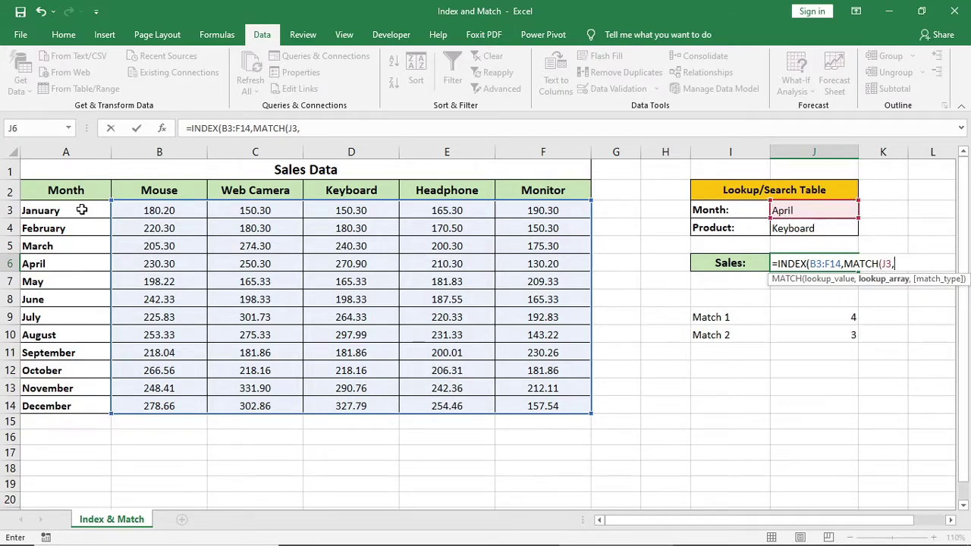
drag(81, 211, 81, 406)
text(,0))
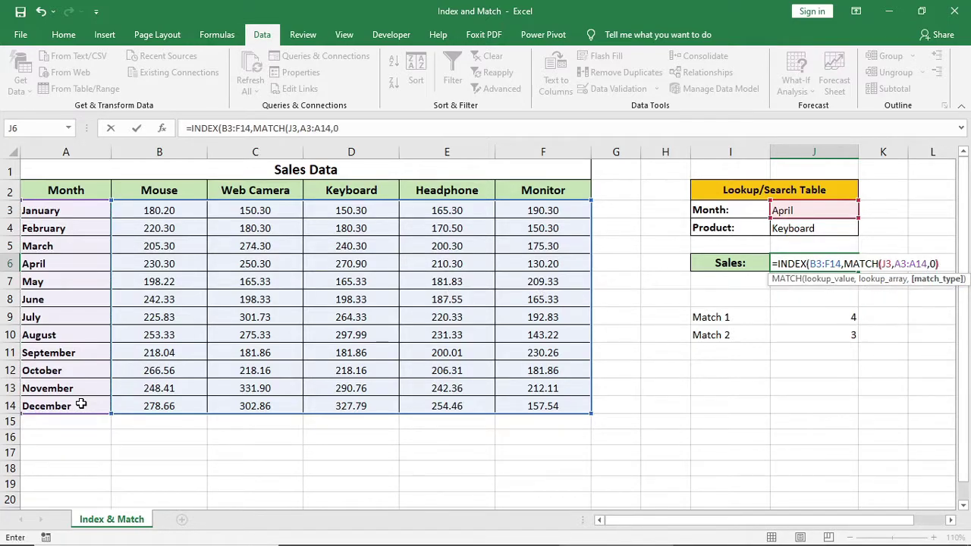
text(,)
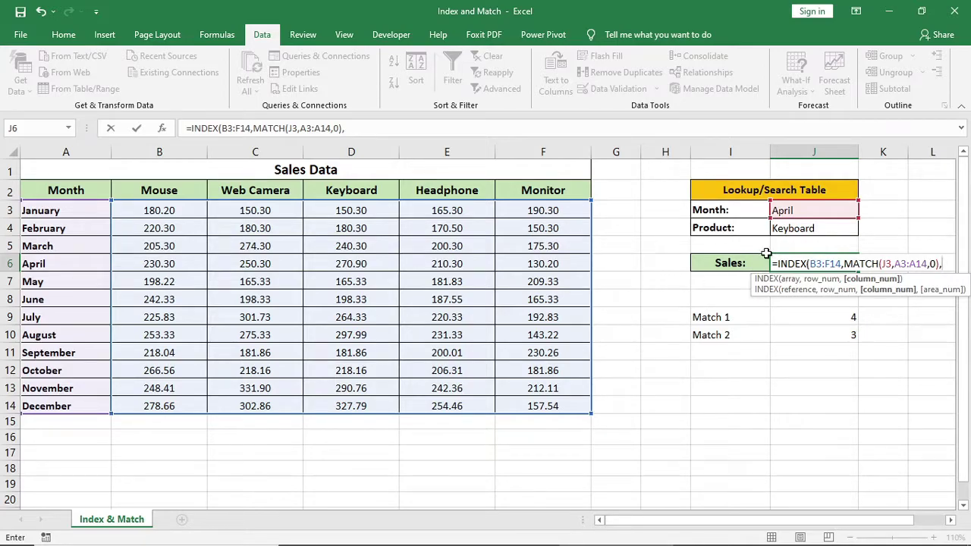
- Nest MATCH(J4,B2:F2,0) as the column number argument and complete the INDEX formula in J6
text(mat)
key(Tab)
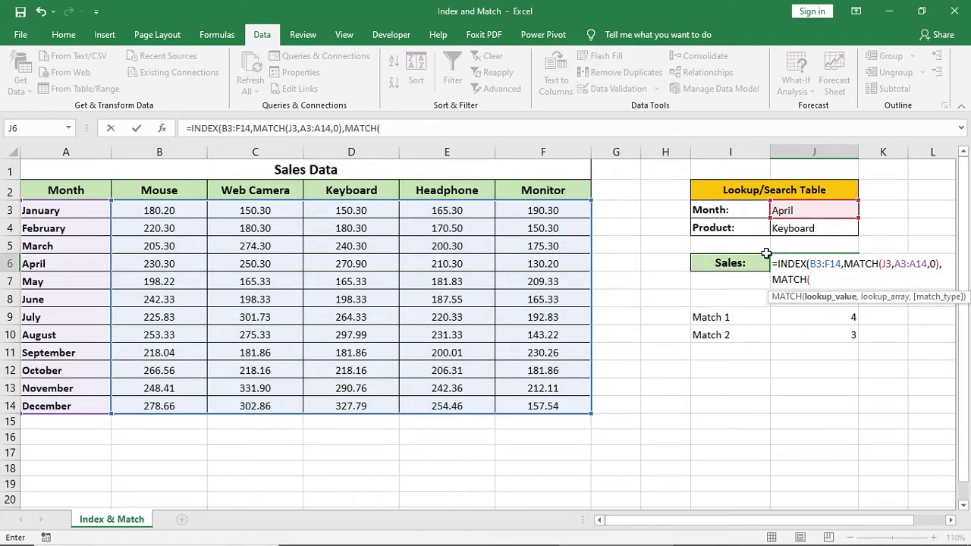
click(786, 226)
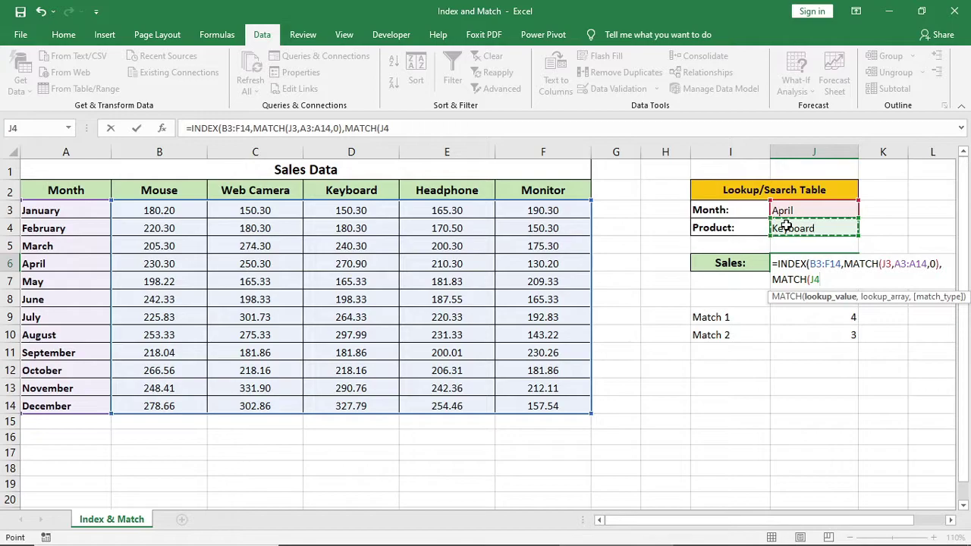
text(,)
drag(176, 189, 533, 189)
text(,)
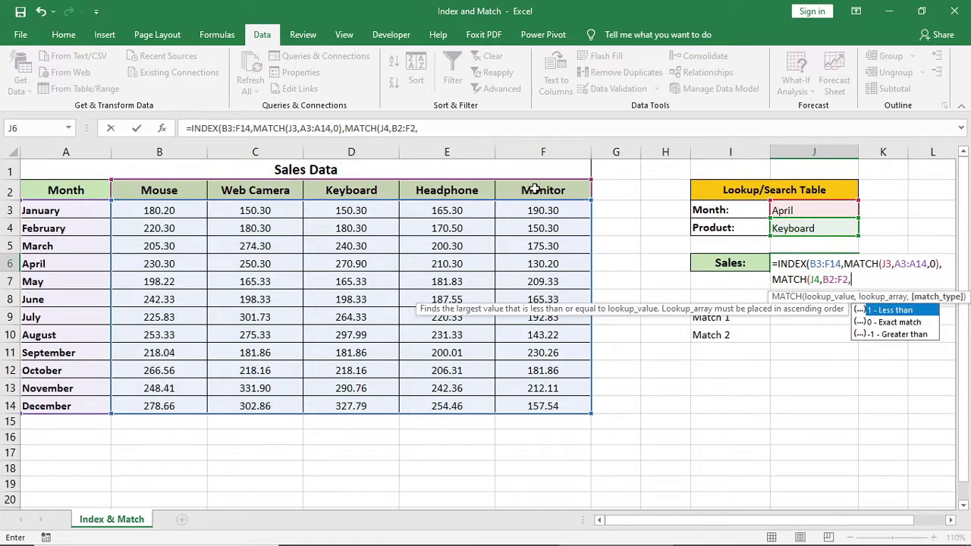
text(0))
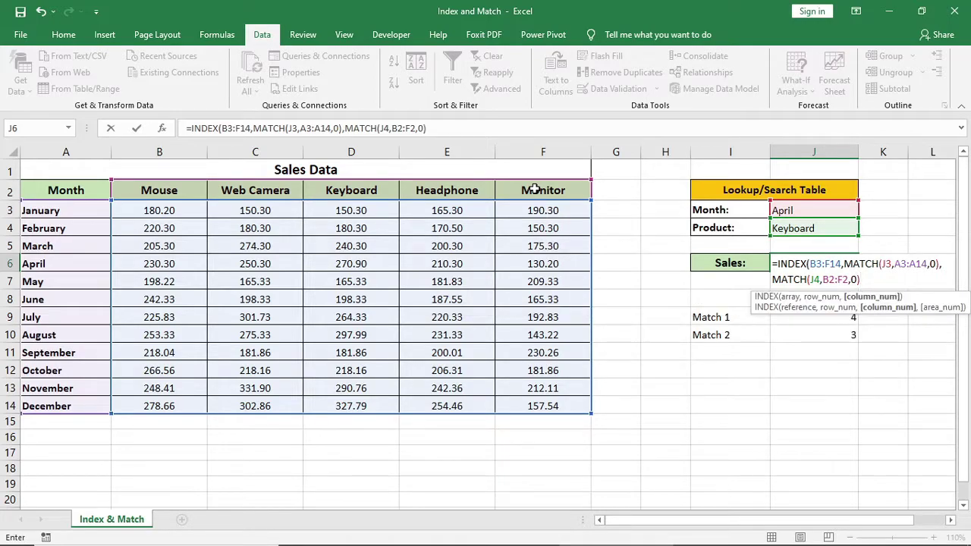
text())
key(Return)
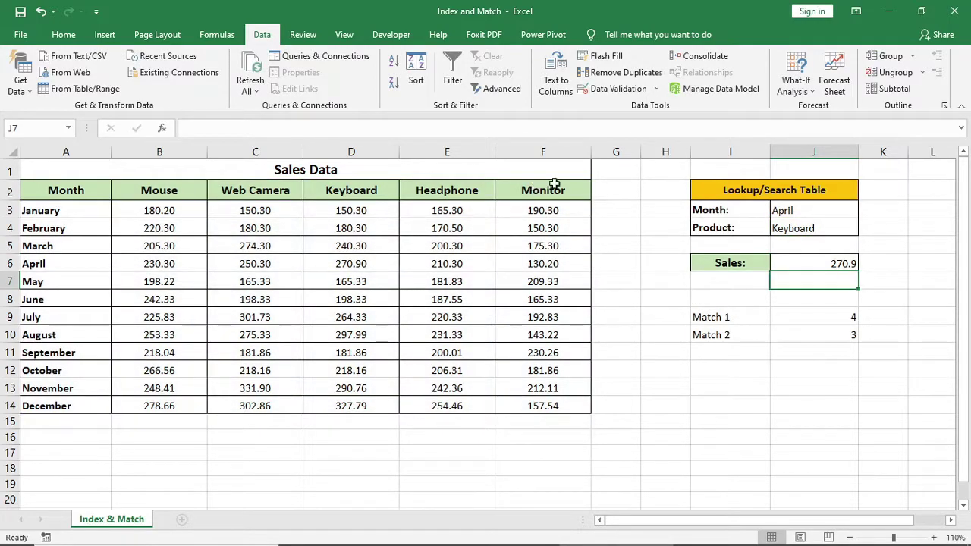
- Test the rebuilt formula by choosing Mouse as the Product in J4 and June as the Month in J3
click(824, 229)
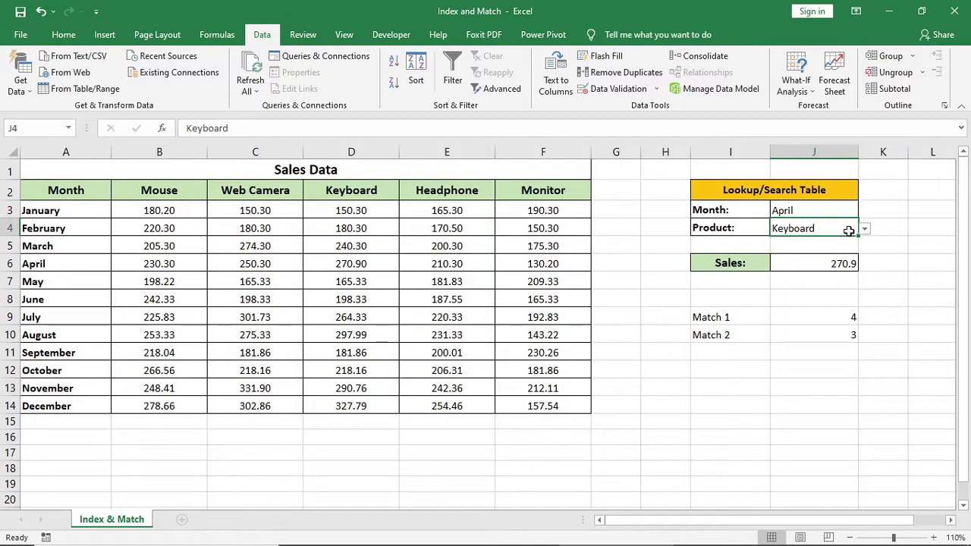
click(864, 228)
click(854, 240)
click(853, 210)
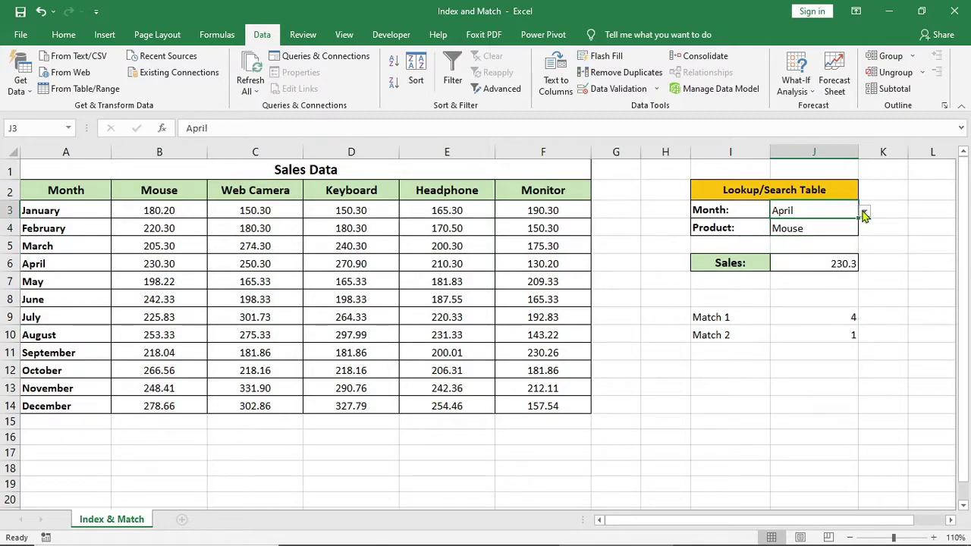
click(864, 210)
click(840, 247)
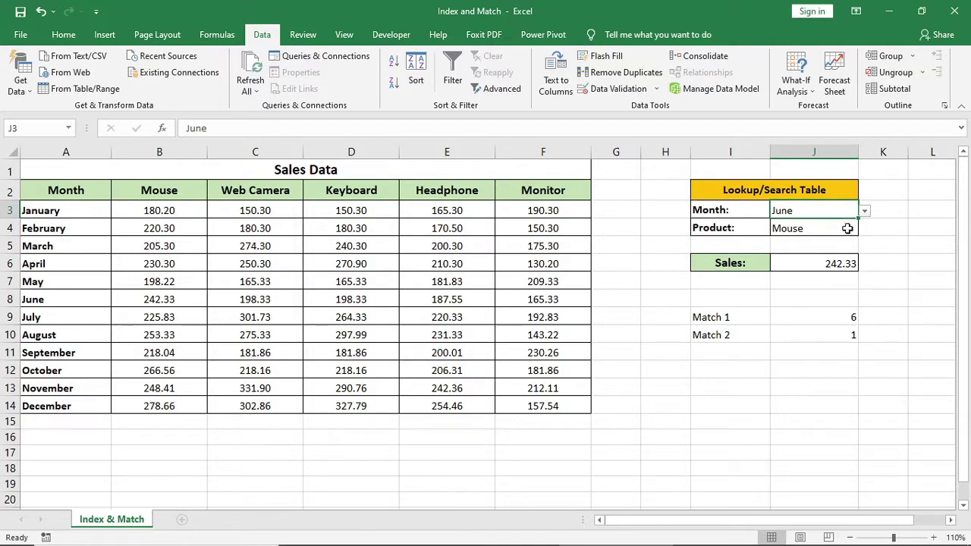
- Choose January as the Month in J3 and select the Sales cell J6 to review its formula
click(864, 210)
scroll(864, 267, up, 2)
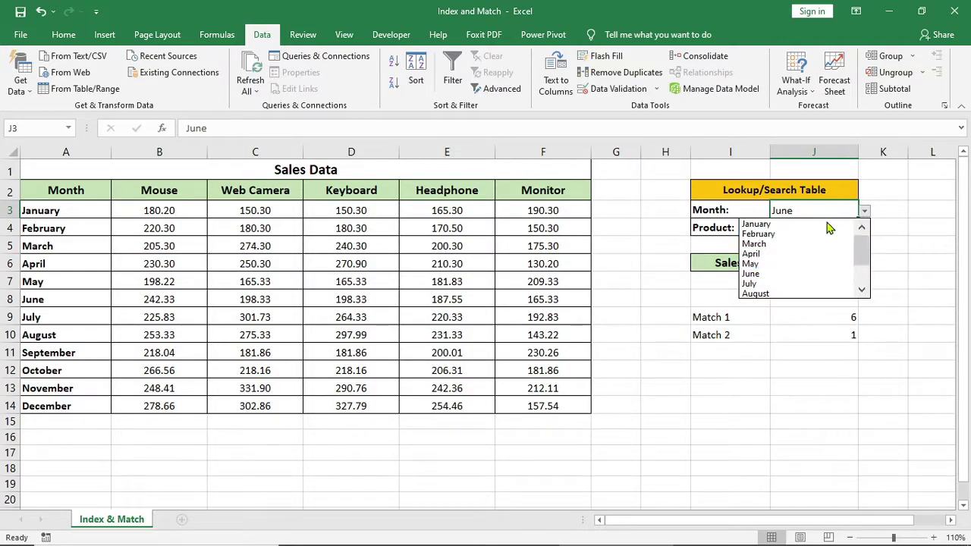
click(827, 225)
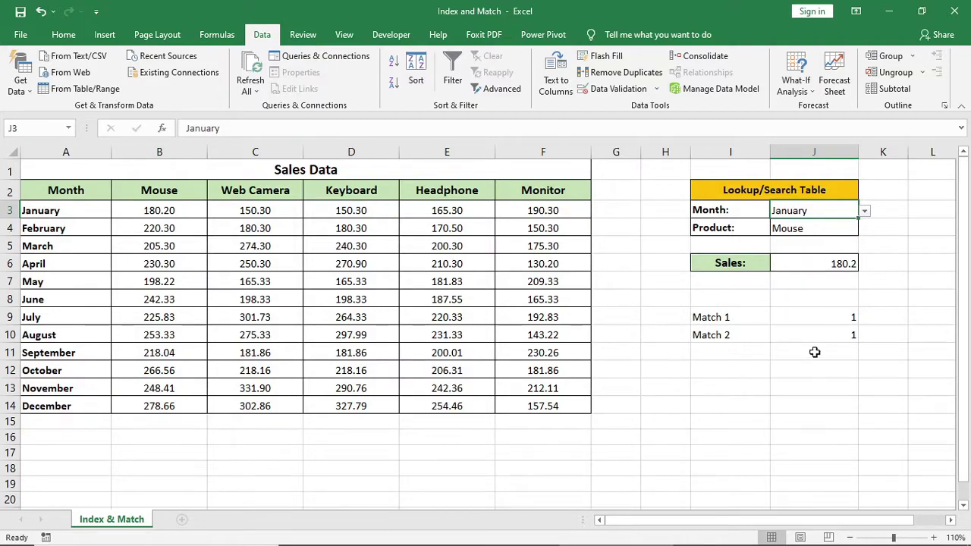
click(792, 264)
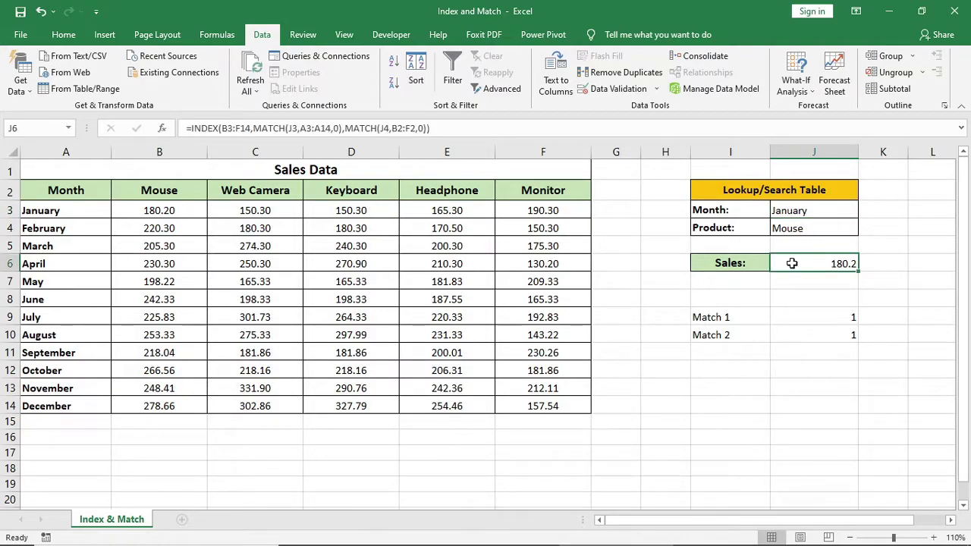